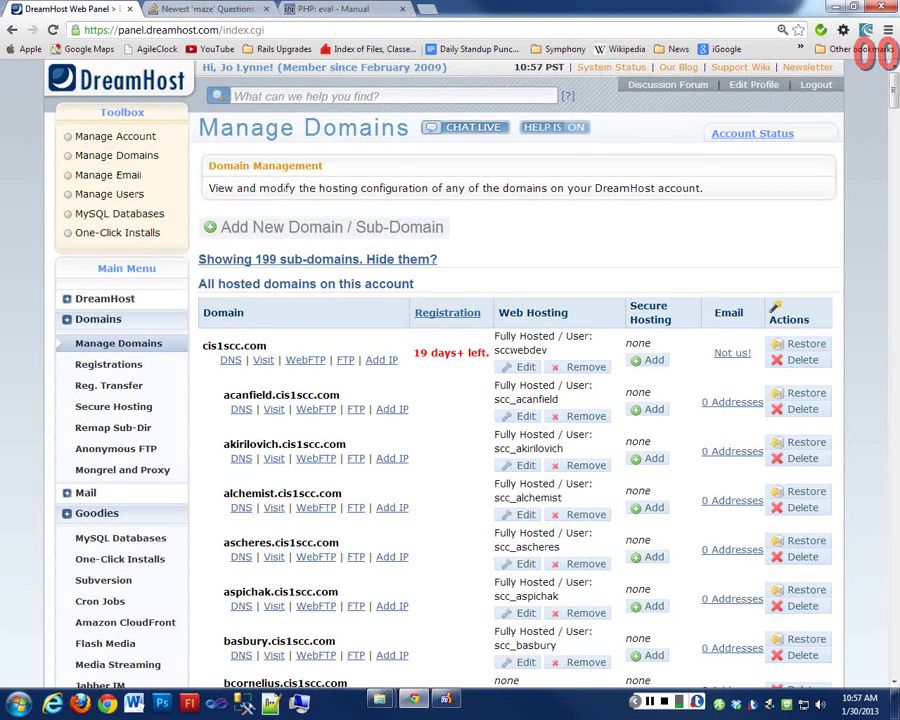
# Open the MySQL Databases management page of the hosting account
pyautogui.scroll(-1, 100, 540)
pyautogui.scroll(-1, 100, 380)
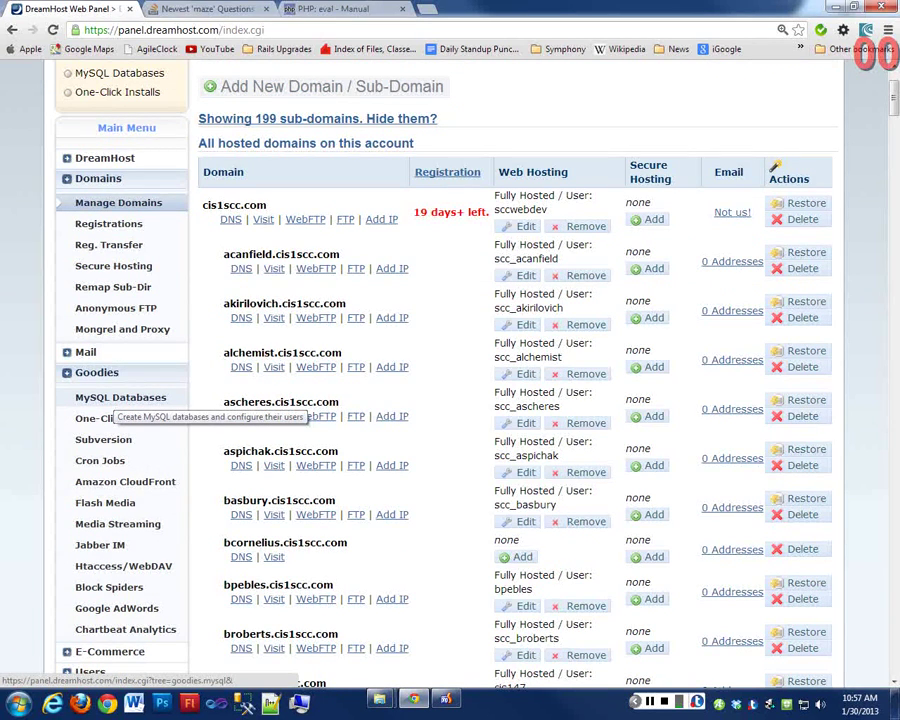
pyautogui.scroll(5, 112, 400)
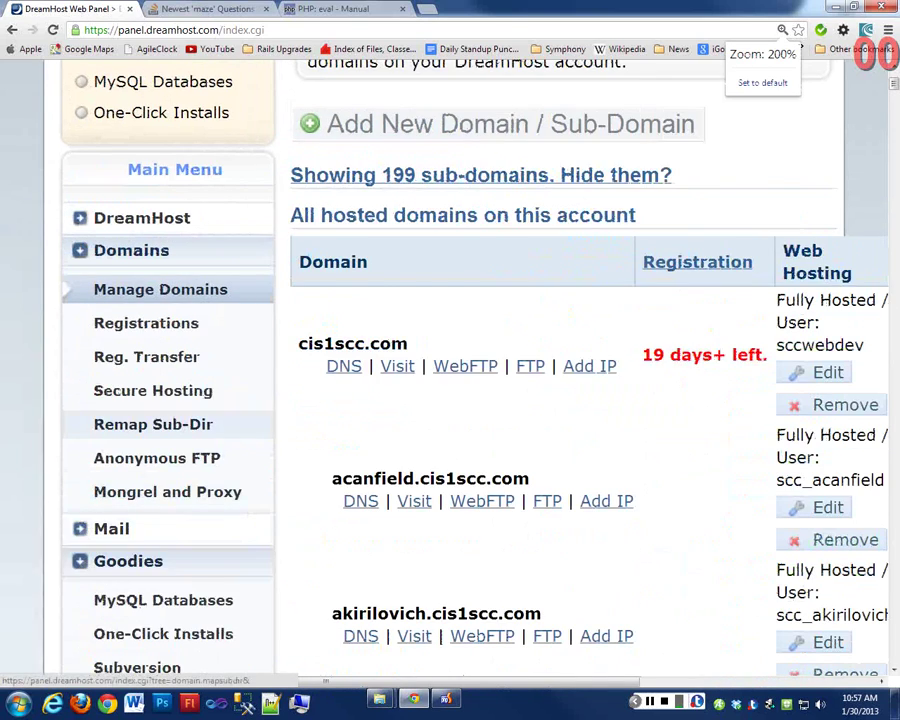
pyautogui.scroll(-1, 170, 400)
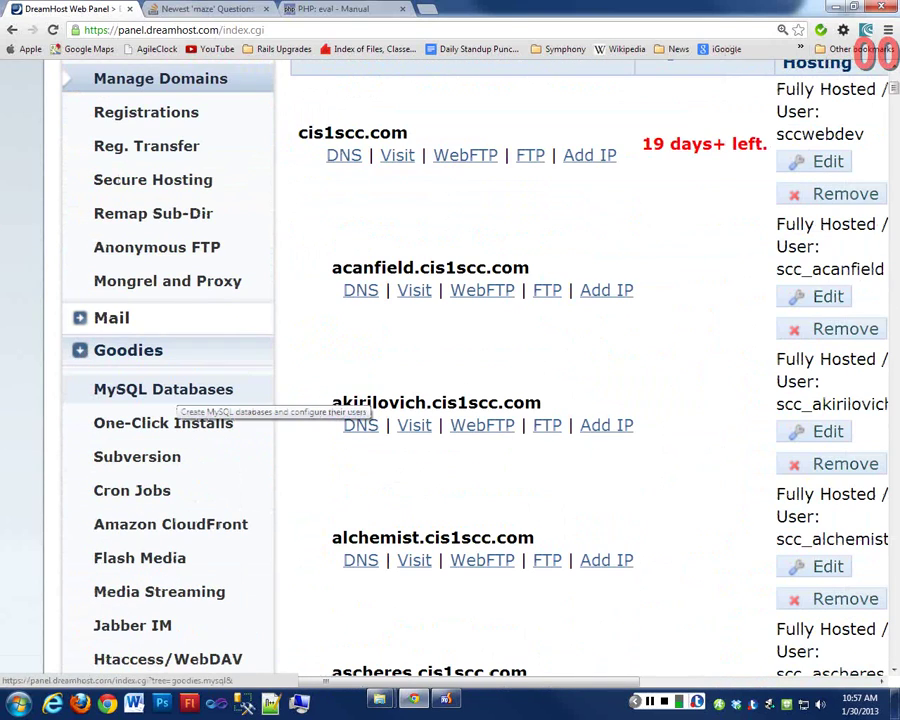
pyautogui.click(165, 392)
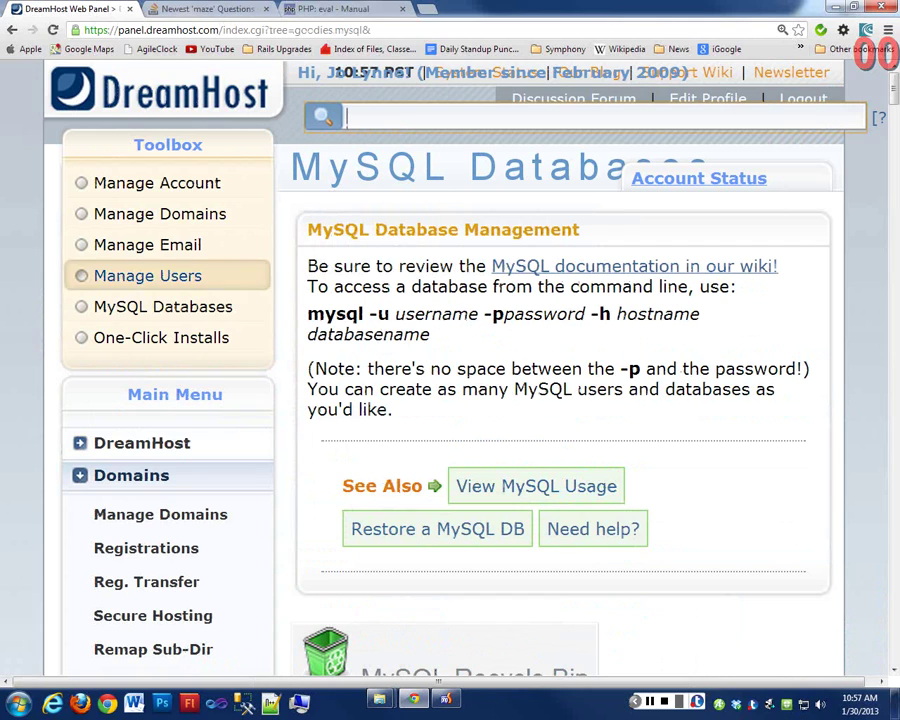
pyautogui.hotkey('ctrl', '-')
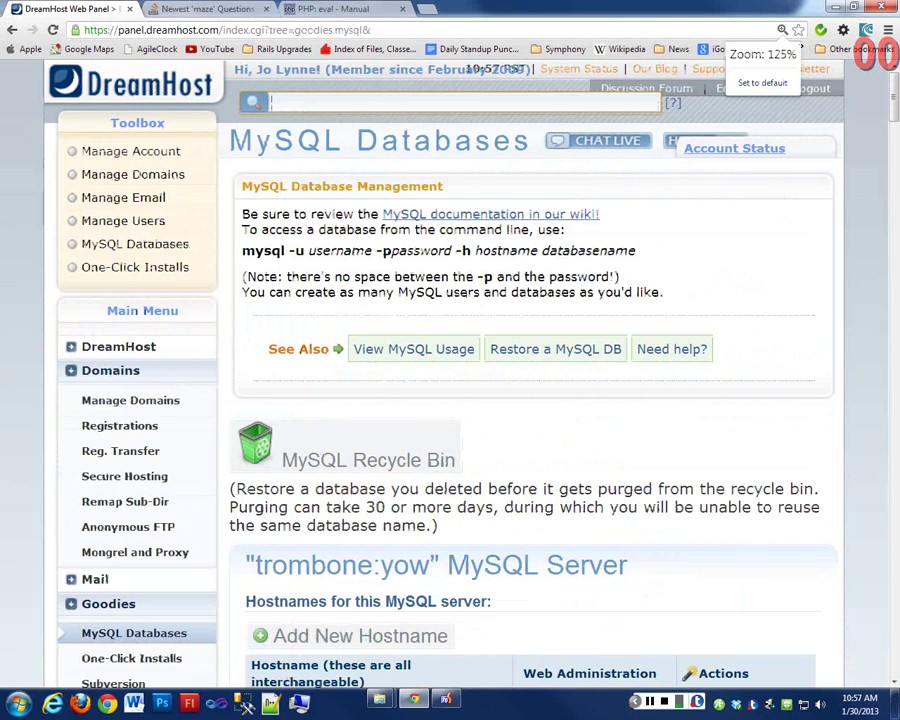
pyautogui.hotkey('ctrl', '-')
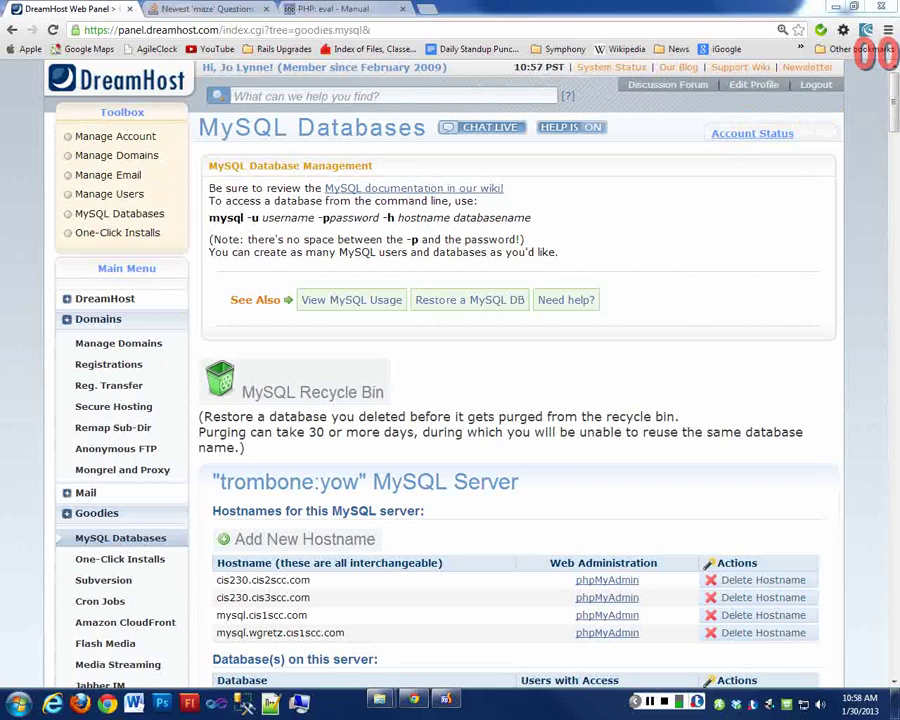
# Look through the MySQL server's hostnames, its databases and the form for creating a new database
pyautogui.scroll(-1, 636, 362)
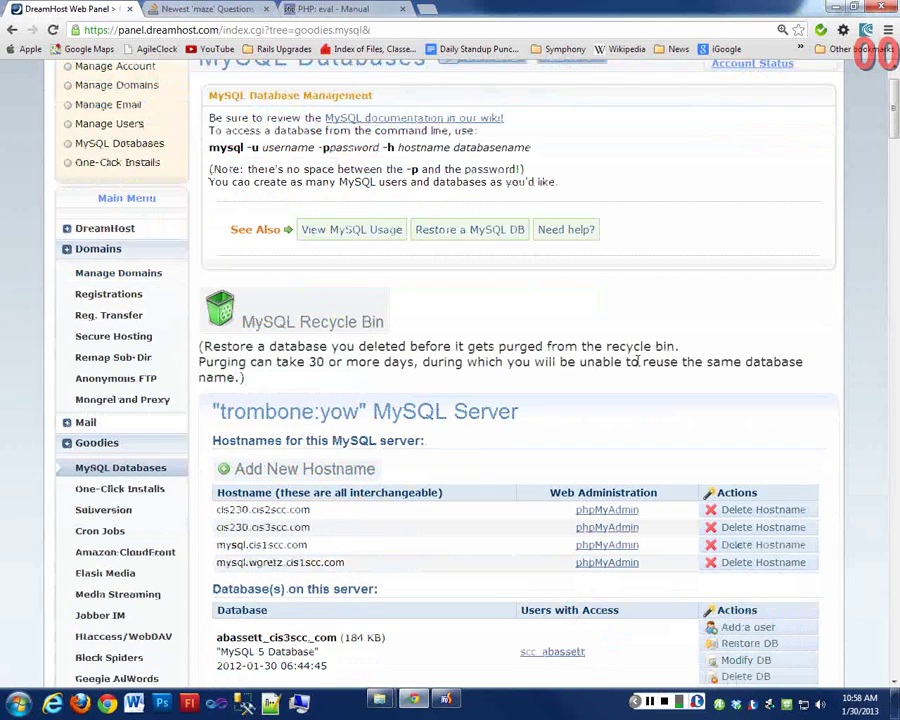
pyautogui.scroll(-4, 636, 362)
pyautogui.scroll(-1, 303, 567)
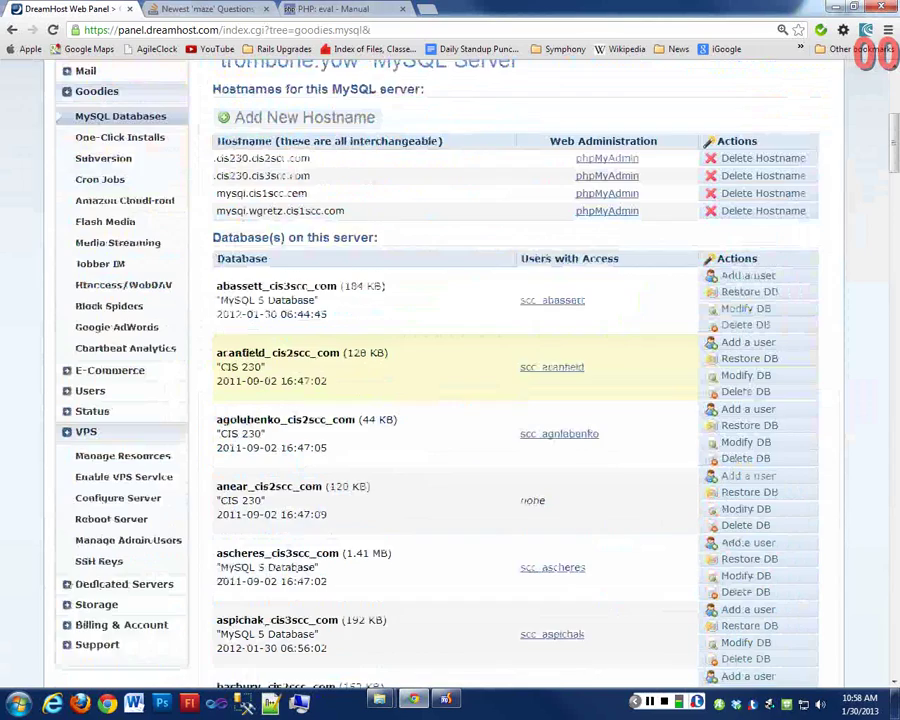
pyautogui.scroll(-3, 303, 567)
pyautogui.scroll(-6, 303, 567)
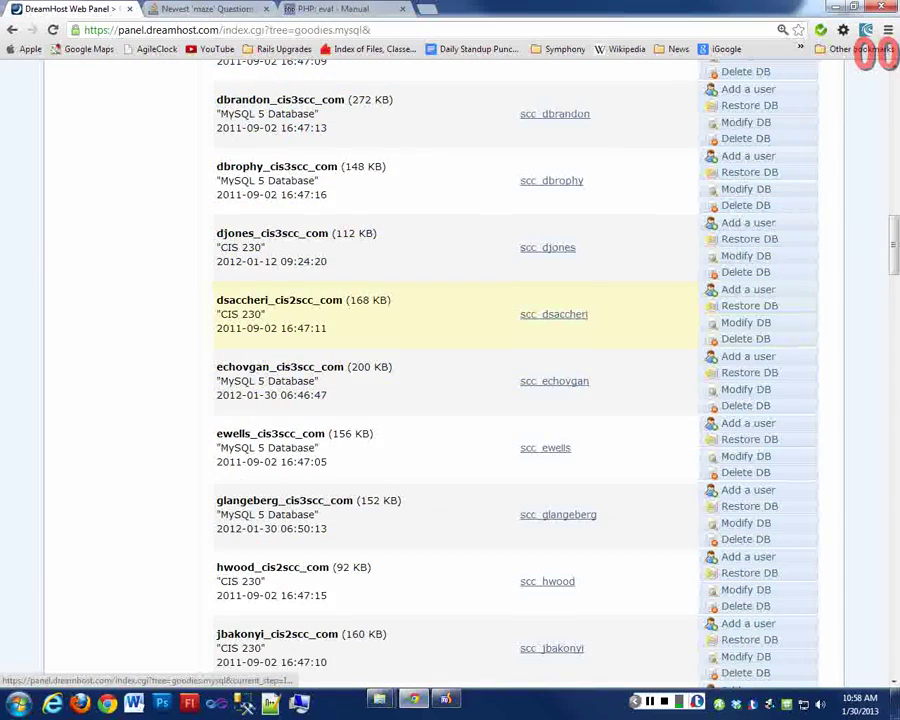
pyautogui.scroll(-10, 303, 567)
pyautogui.scroll(-10, 303, 567)
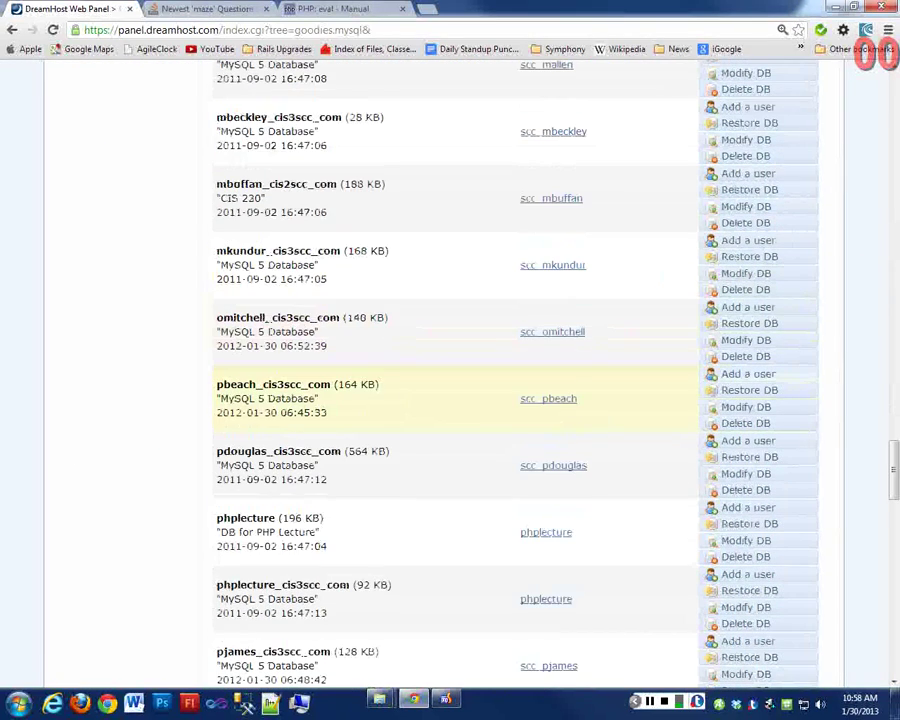
pyautogui.scroll(-10, 450, 380)
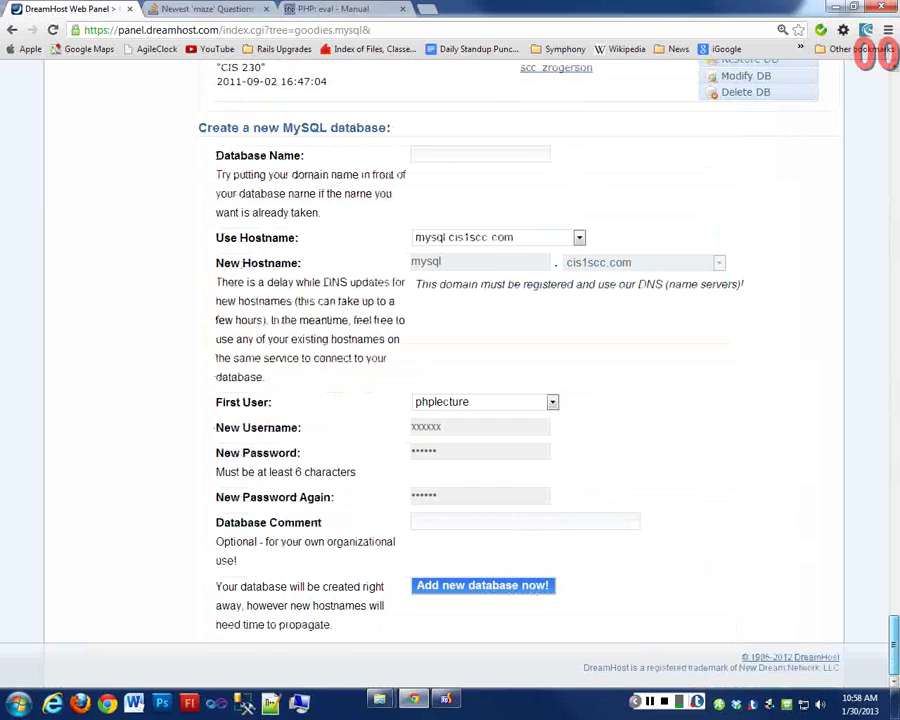
pyautogui.scroll(10, 450, 380)
pyautogui.scroll(15, 450, 380)
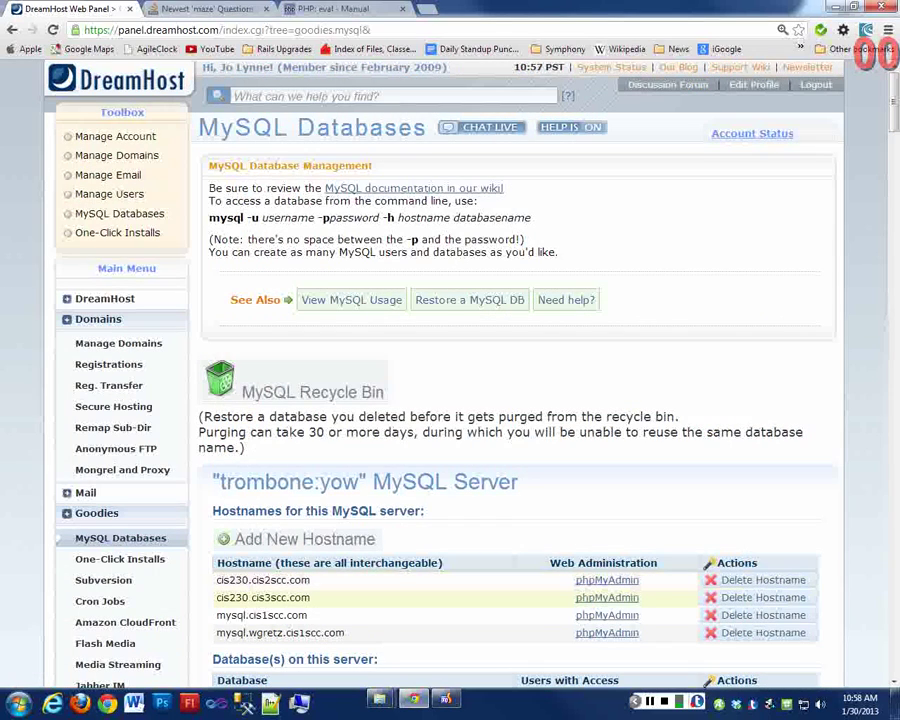
# Open the form for adding a MySQL hostname to the trombone:yow server and examine the available domains
pyautogui.scroll(-1, 450, 380)
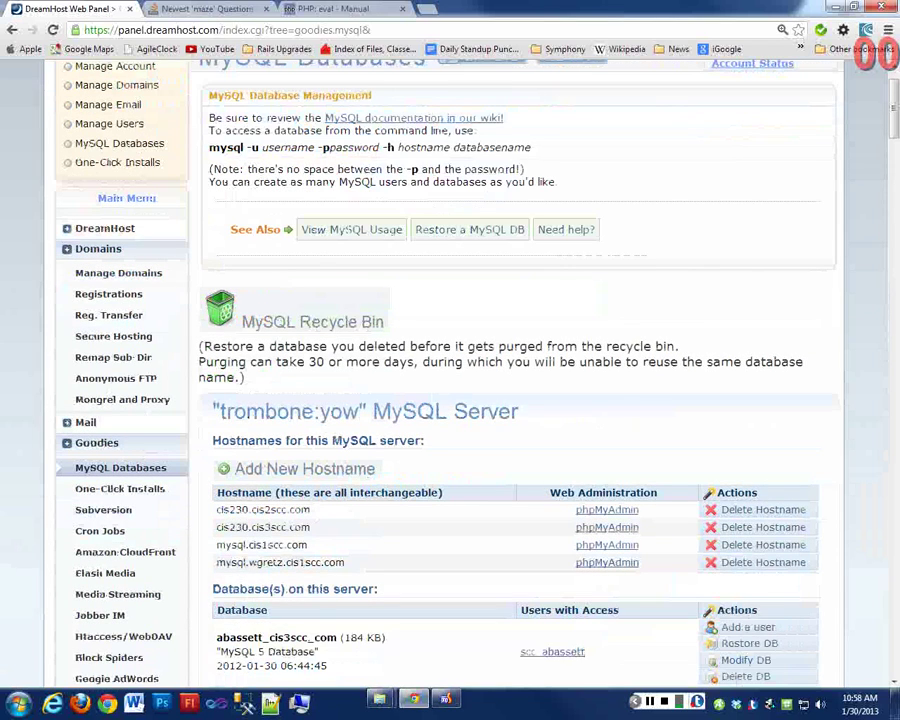
pyautogui.scroll(-1, 450, 380)
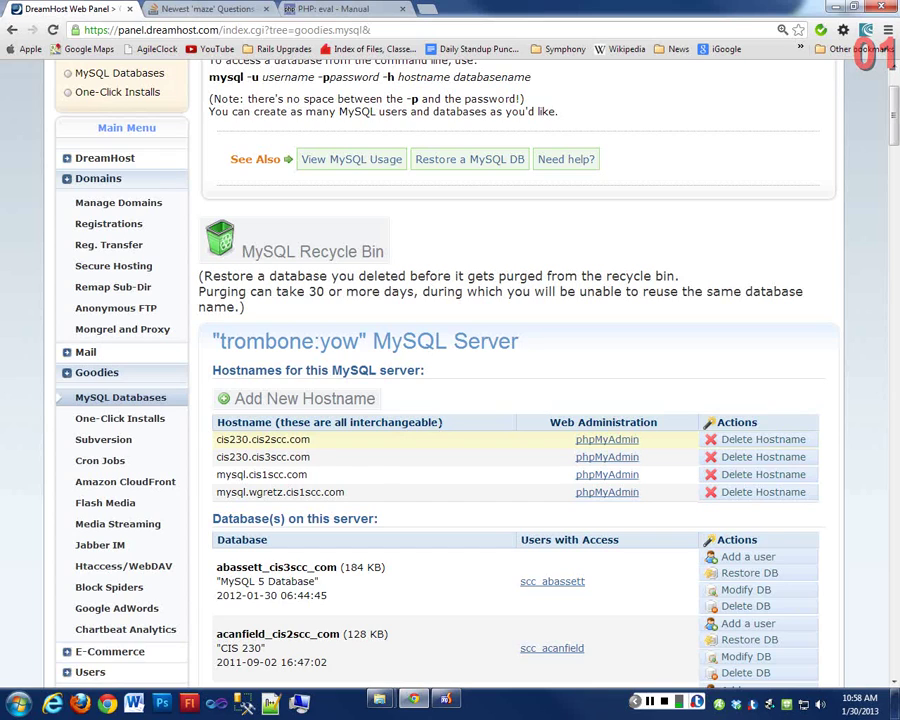
pyautogui.scroll(-1, 319, 421)
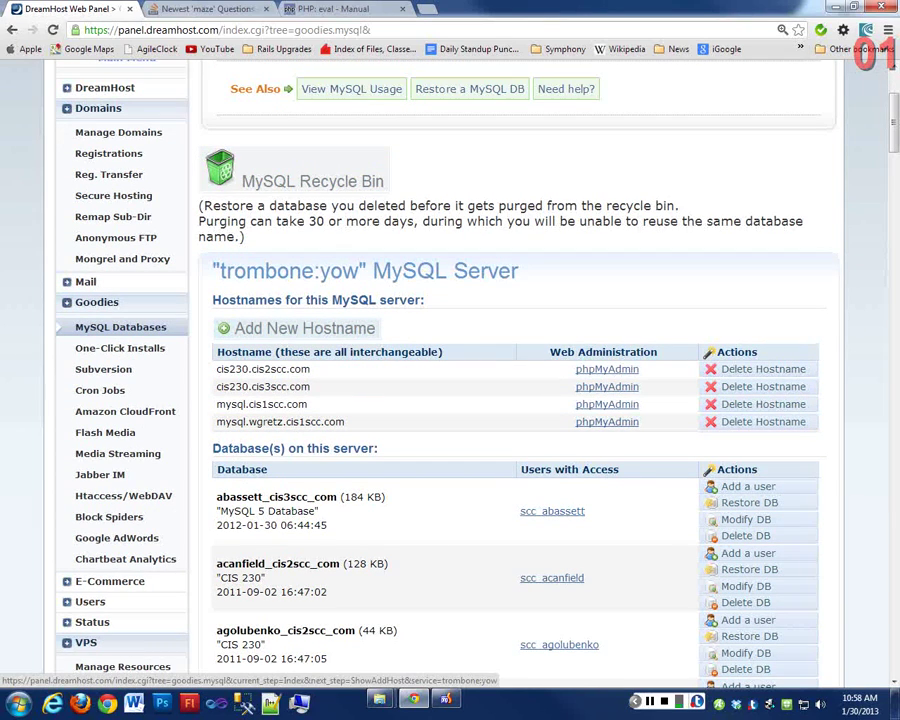
pyautogui.click(607, 386)
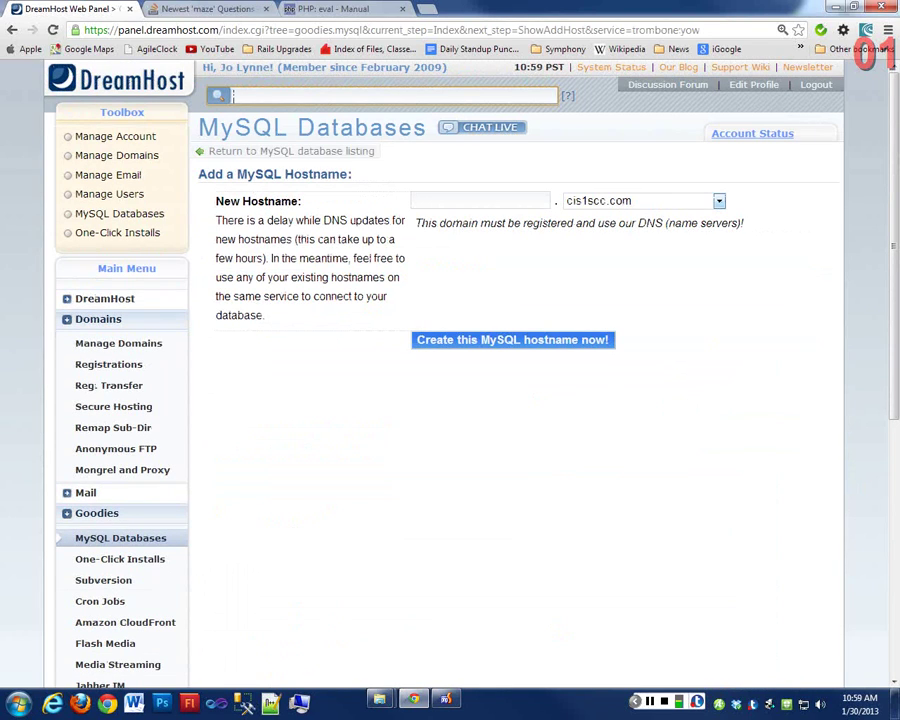
pyautogui.click(640, 201)
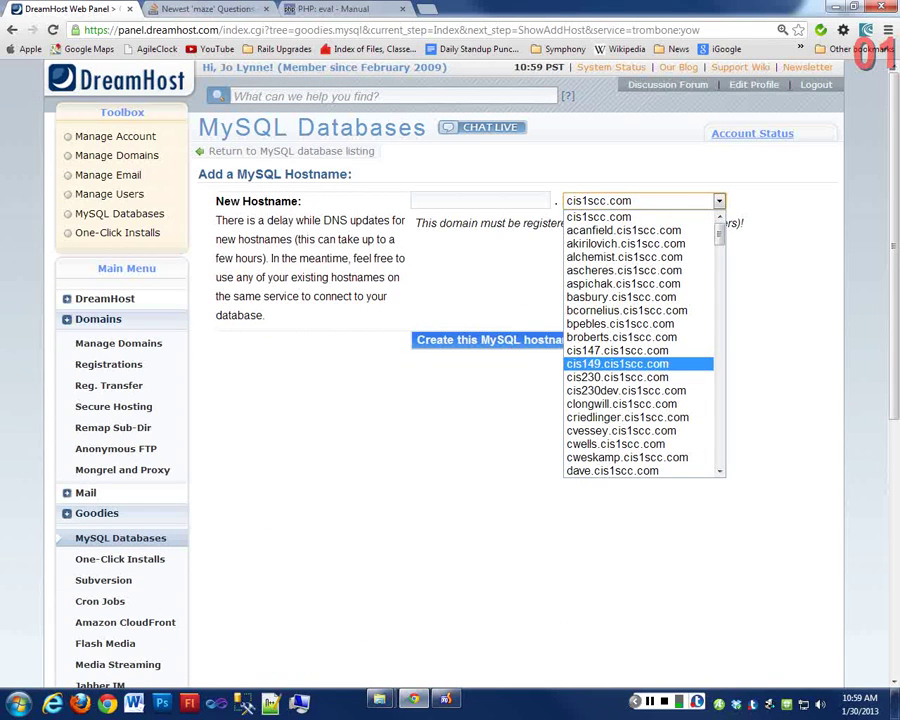
pyautogui.scroll(-7, 640, 343)
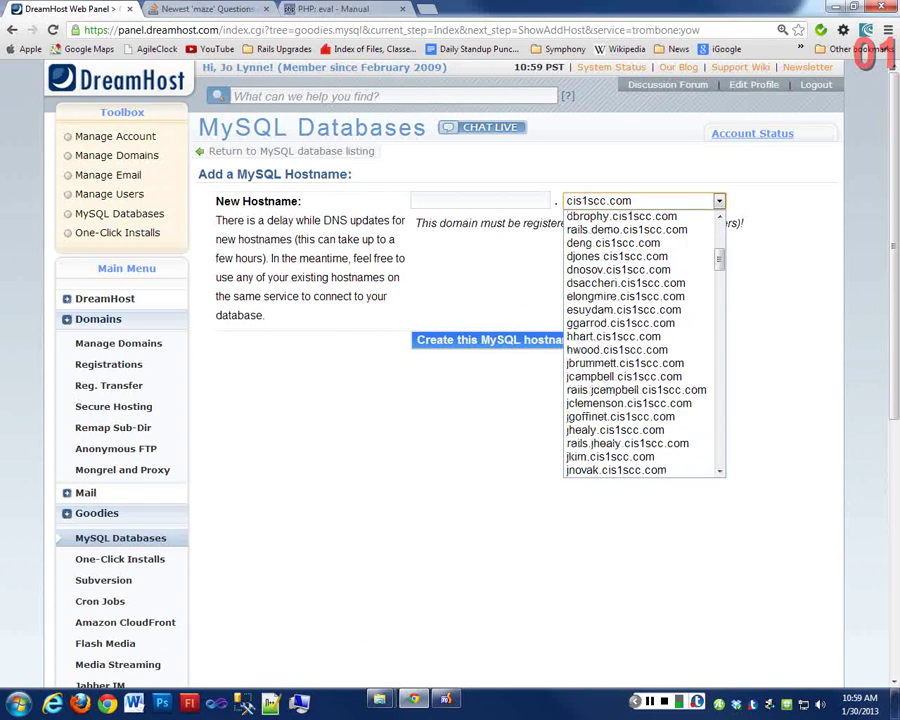
pyautogui.scroll(-10, 640, 343)
pyautogui.scroll(10, 640, 343)
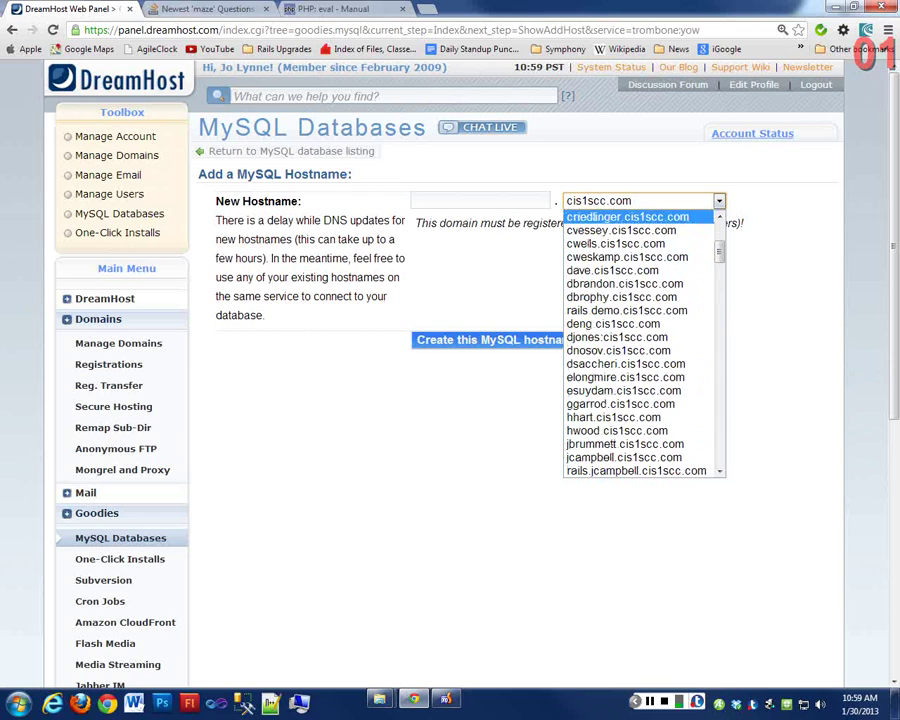
pyautogui.click(521, 201)
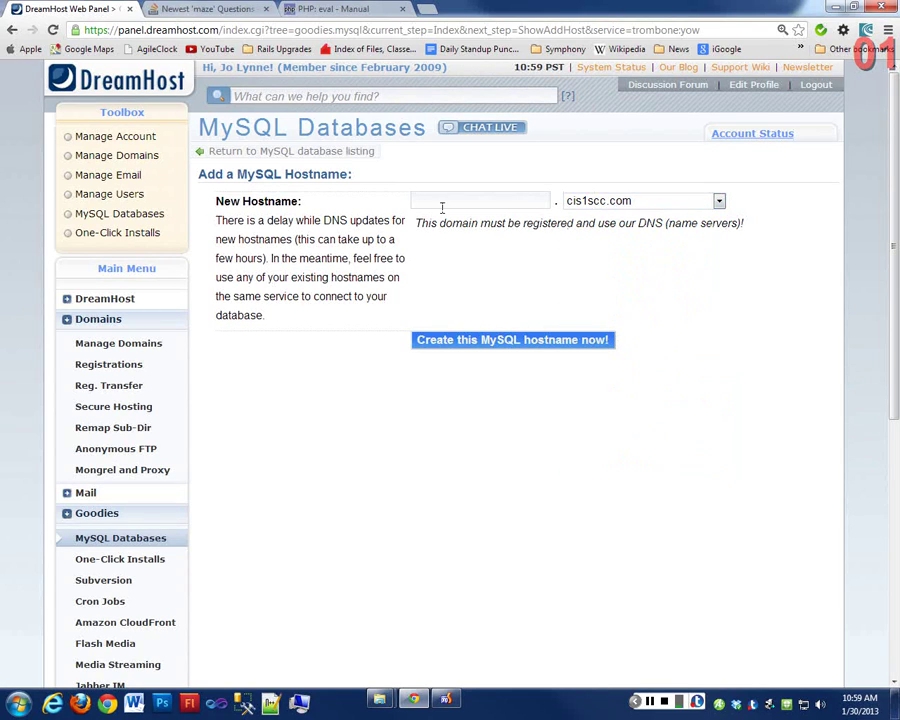
# Review the new hostname's name field and domain choices, and return to the MySQL database listing
pyautogui.click(493, 203)
pyautogui.click(719, 201)
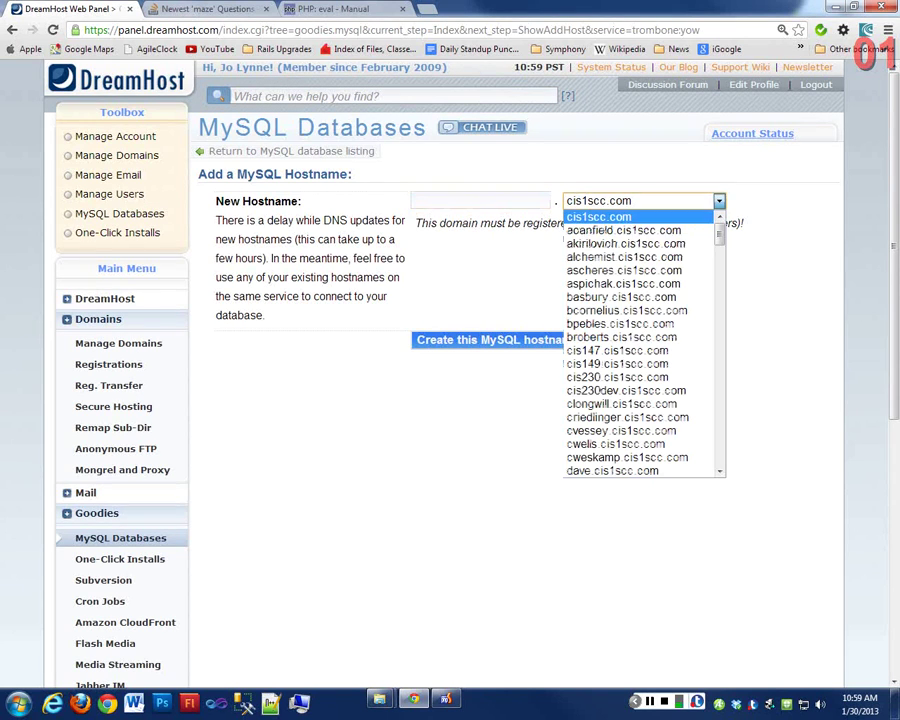
pyautogui.click(484, 201)
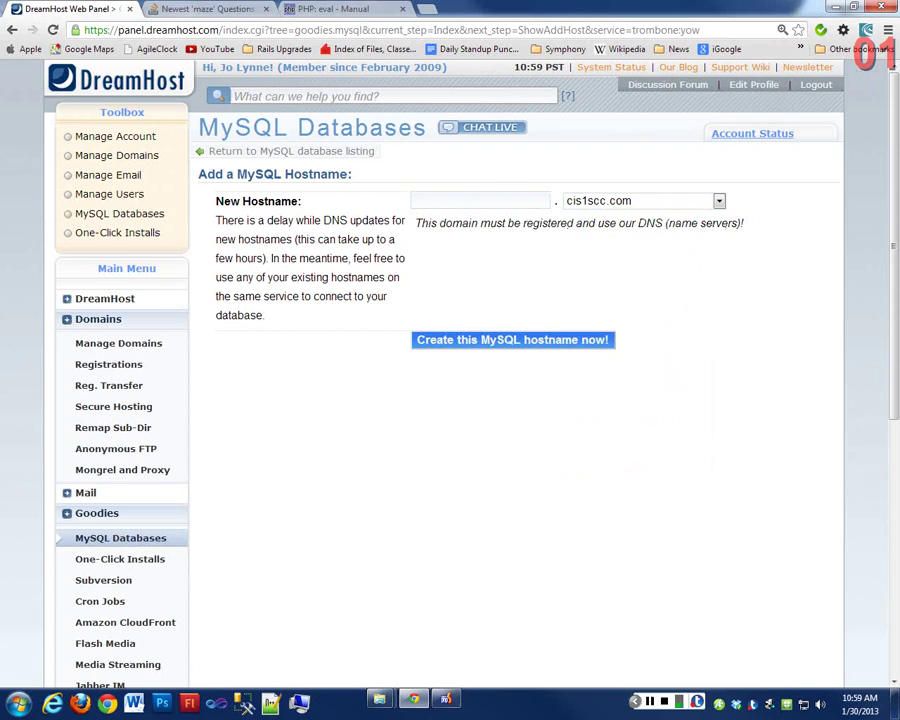
pyautogui.click(428, 198)
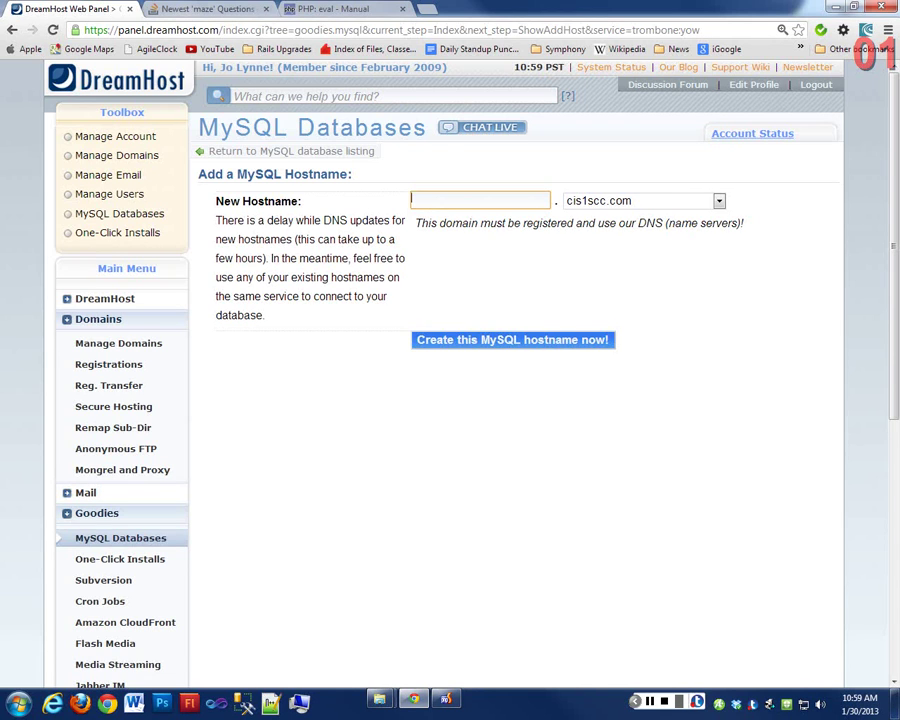
pyautogui.hotkey('alt', 'Left')
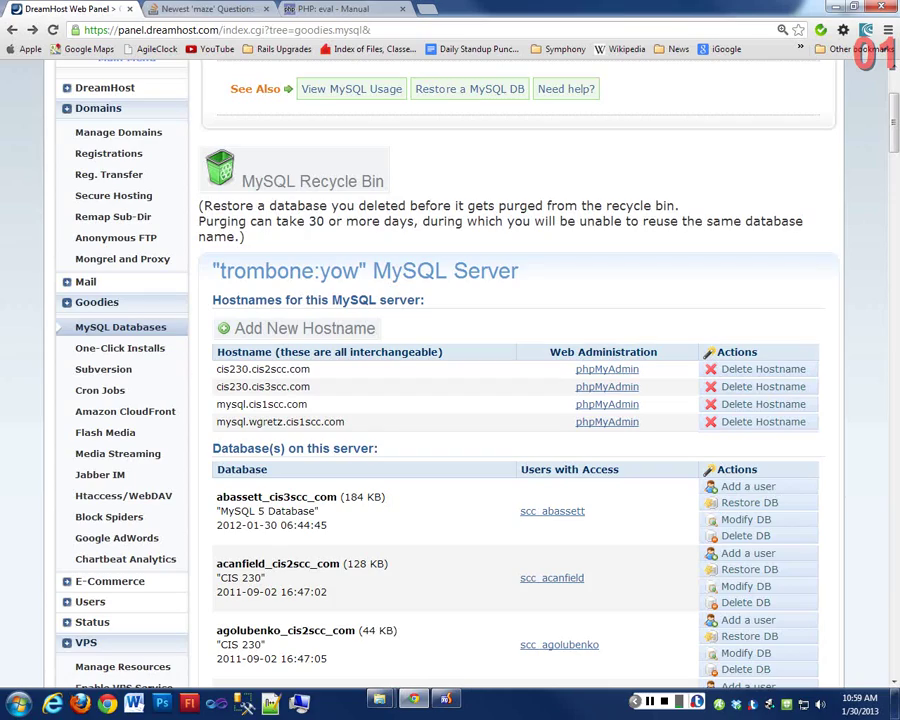
# Go to the form for creating a new MySQL database and review all its fields
pyautogui.scroll(-12, 450, 380)
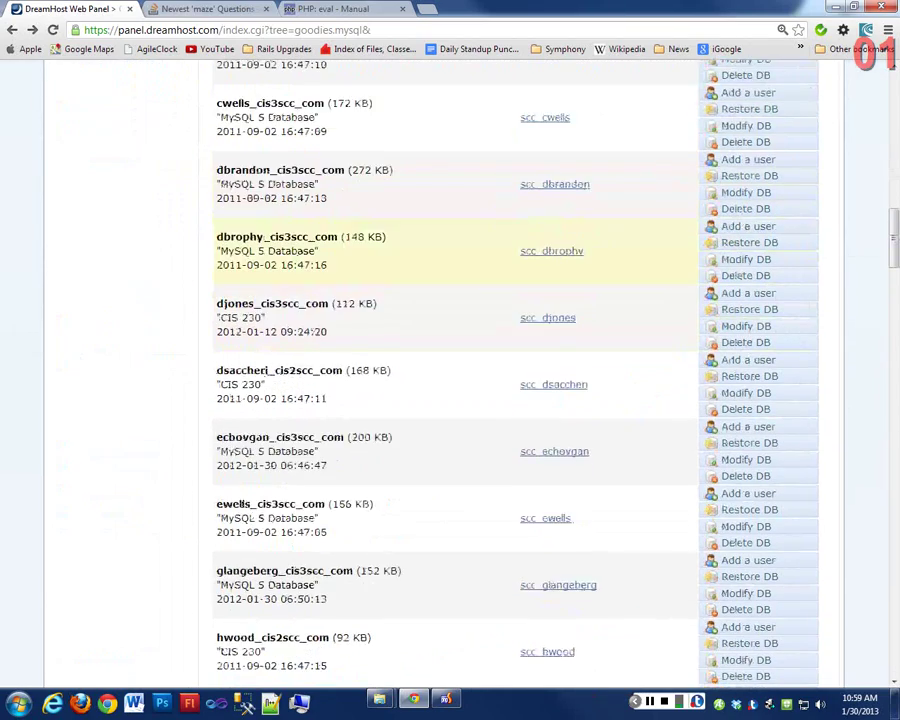
pyautogui.scroll(-17, 450, 380)
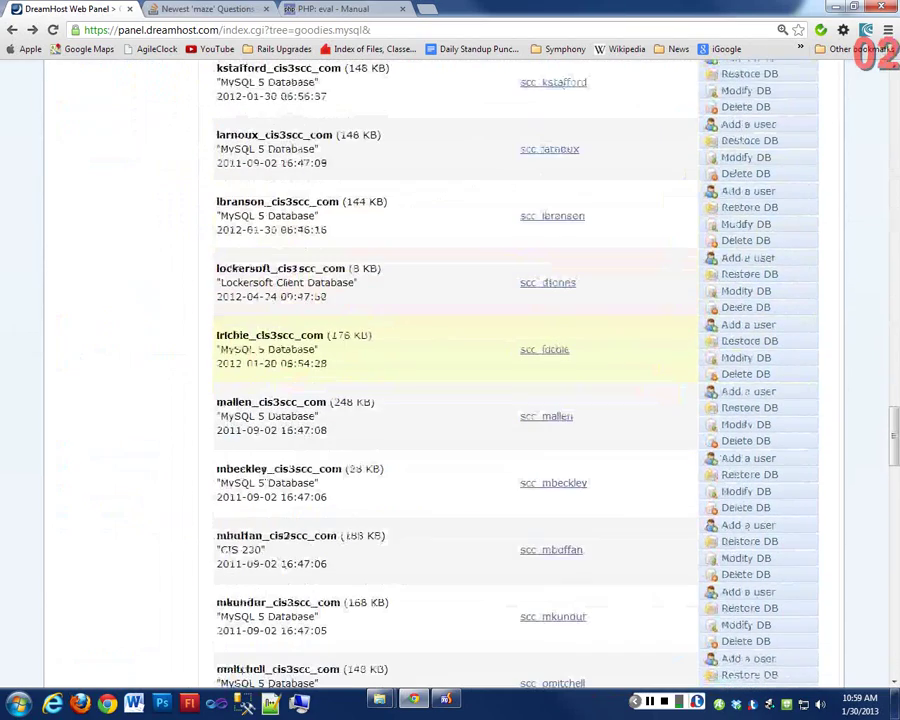
pyautogui.scroll(-15, 450, 380)
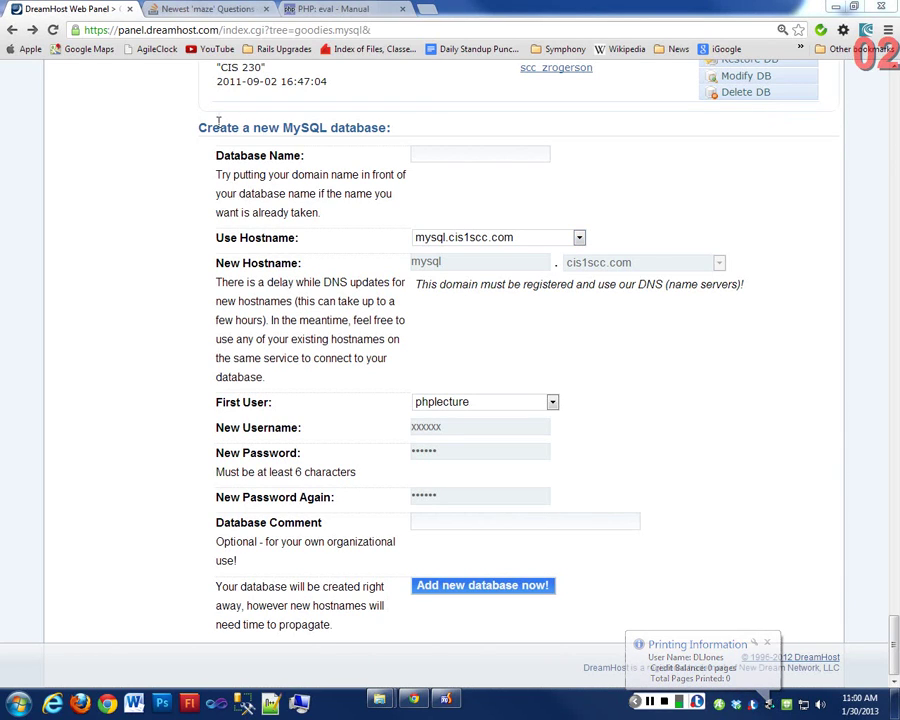
pyautogui.moveTo(200, 124); pyautogui.dragTo(688, 603)
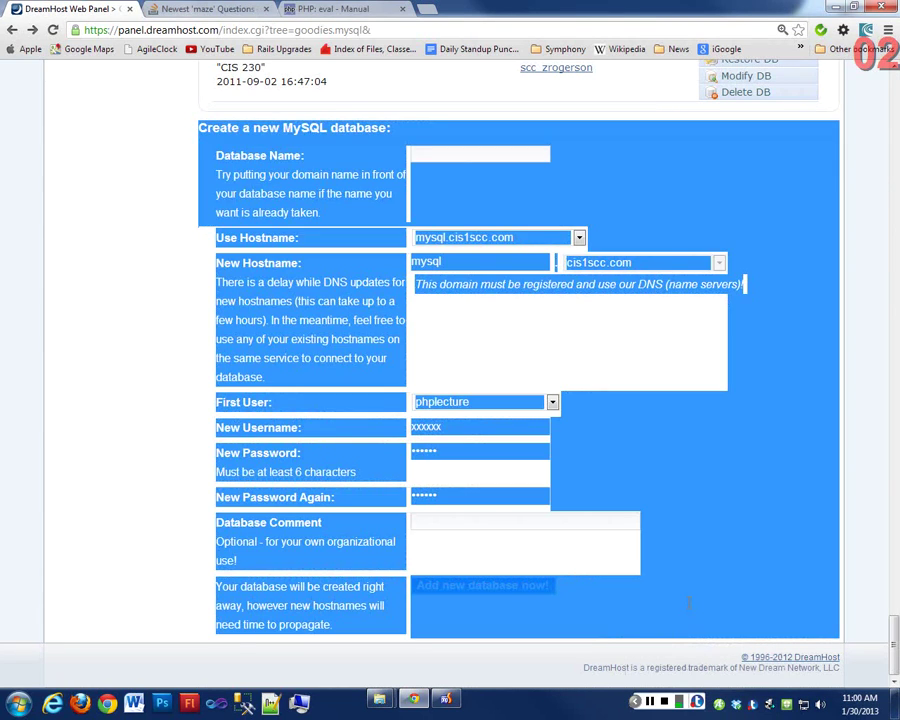
pyautogui.click(688, 603)
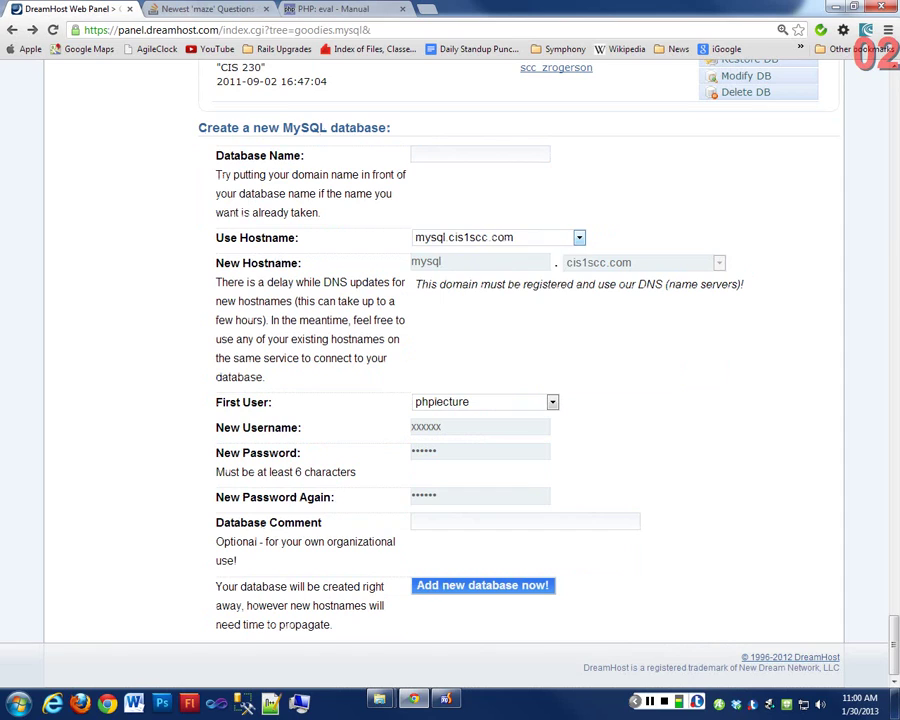
# Choose to create a new hostname for the new database and check which domains it can use
pyautogui.click(578, 237)
pyautogui.click(460, 250)
pyautogui.click(578, 237)
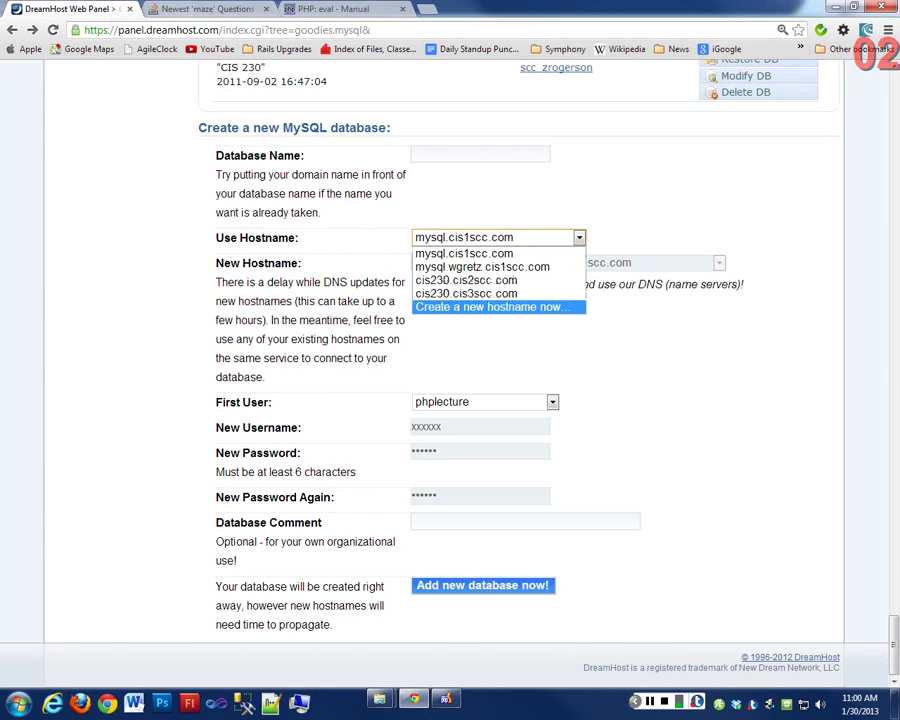
pyautogui.click(490, 306)
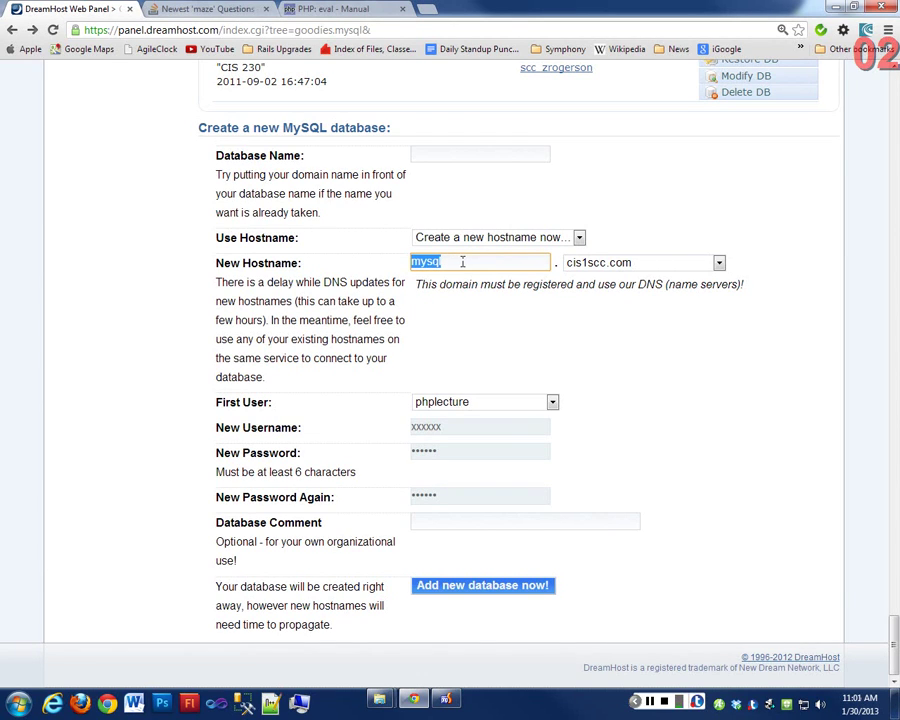
pyautogui.click(718, 262)
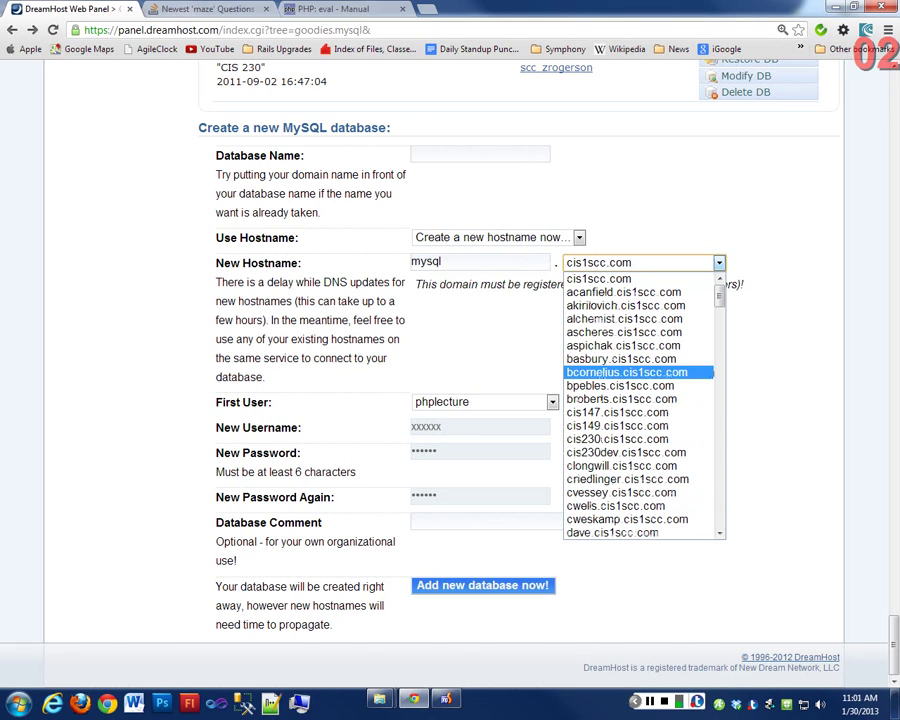
pyautogui.press('Escape')
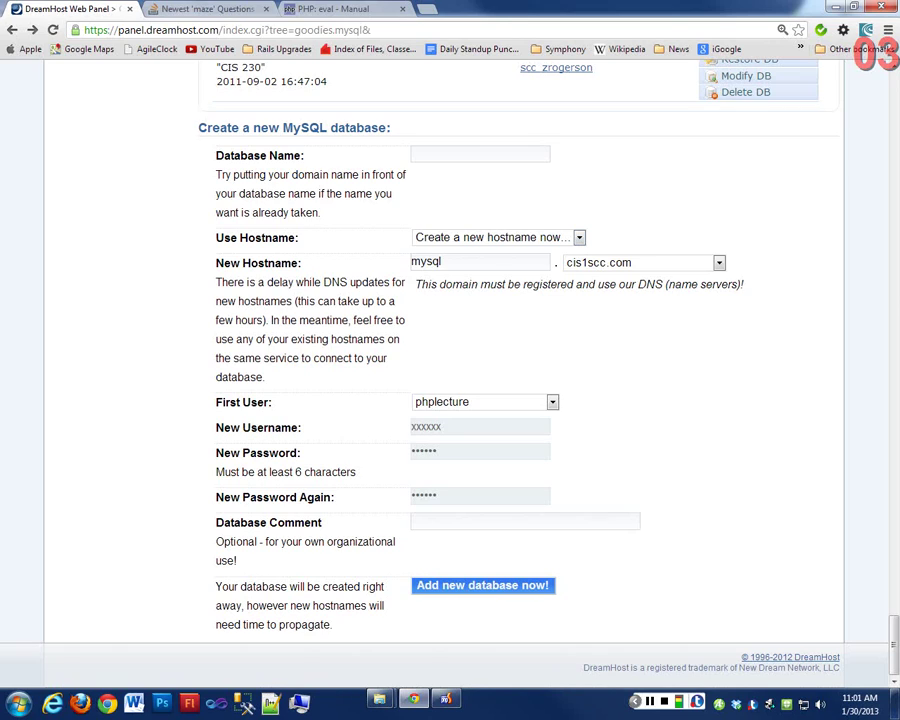
# Check the new database's name field and the list of existing hostnames without changing the selection
pyautogui.click(464, 152)
pyautogui.click(496, 237)
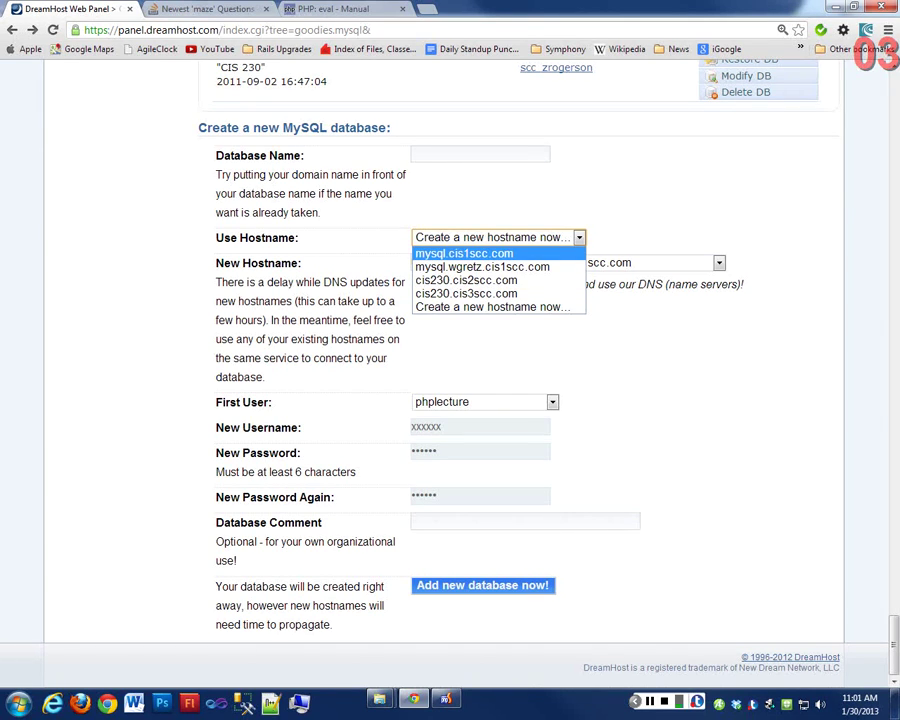
pyautogui.click(381, 201)
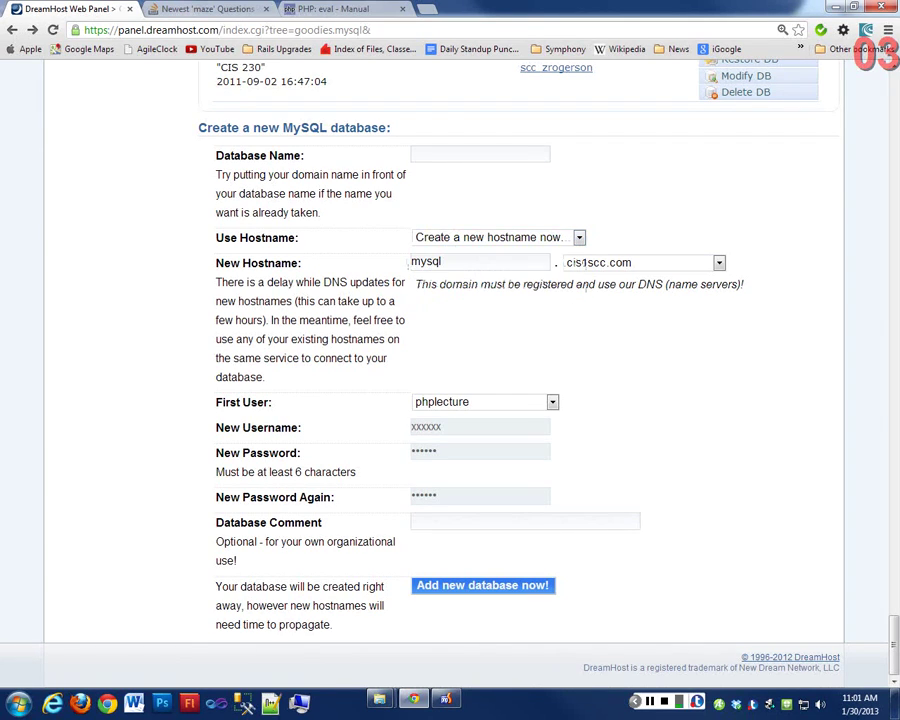
# Replace the new hostname's prefix with cis230, keeping the cis1scc.com domain
pyautogui.doubleClick(500, 262)
pyautogui.write('cis230')
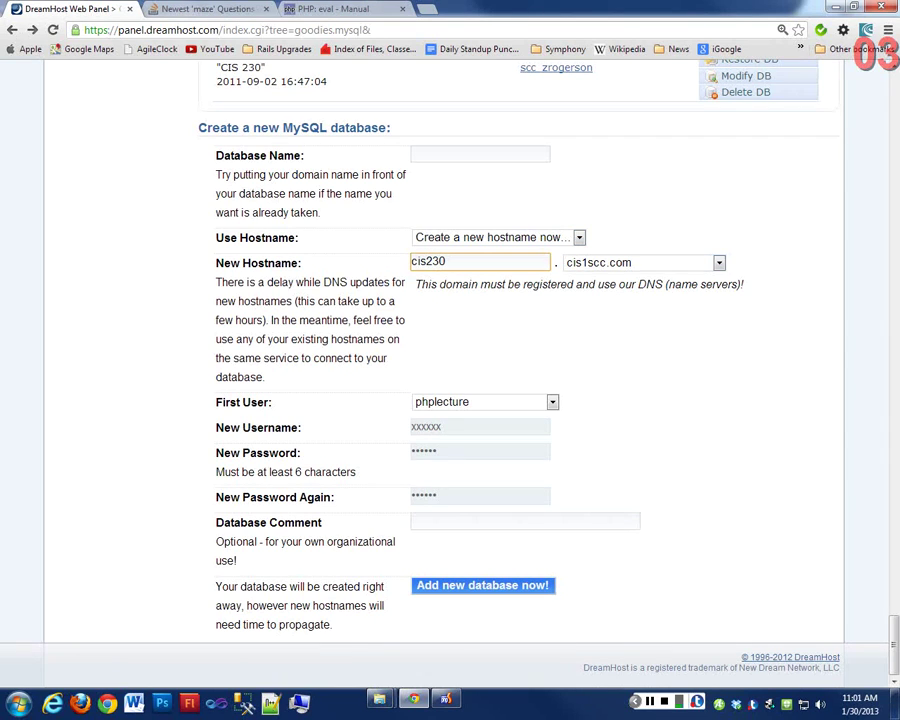
# Enter cis1scc.com.mysql as the database name and check it against the new hostname
pyautogui.click(511, 155)
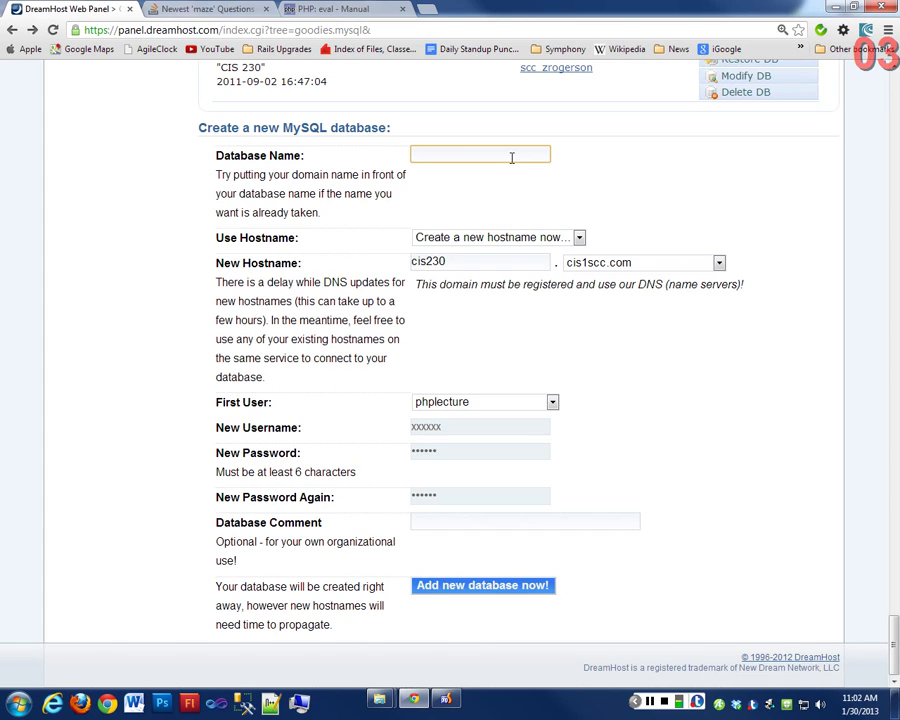
pyautogui.write('cis1scc co')
pyautogui.press('BackSpace')
pyautogui.press('BackSpace')
pyautogui.press('BackSpace')
pyautogui.write('.com')
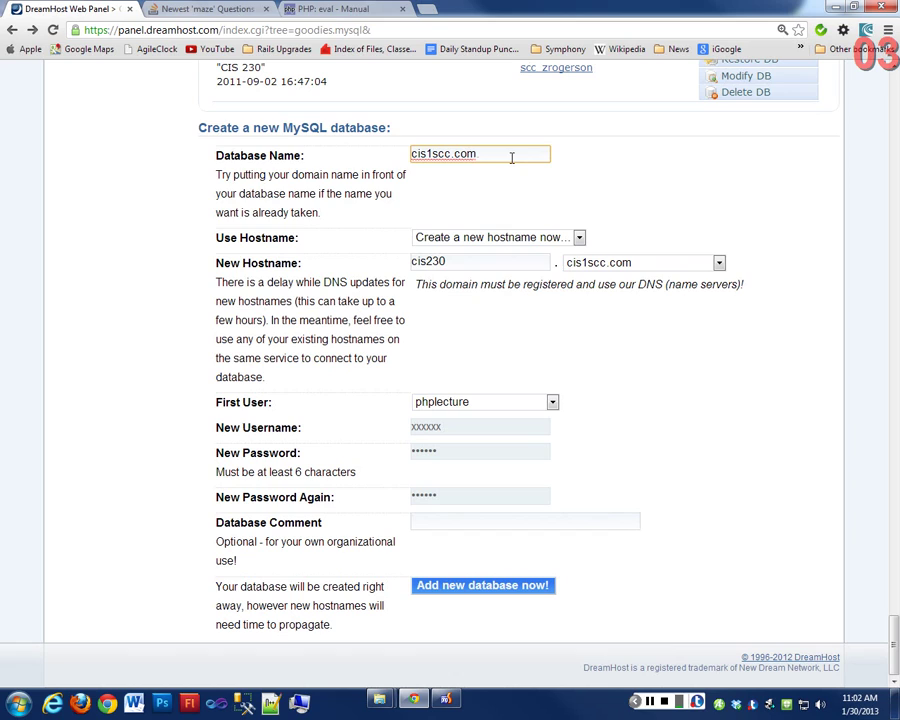
pyautogui.write(' mysq')
pyautogui.press('Tab')
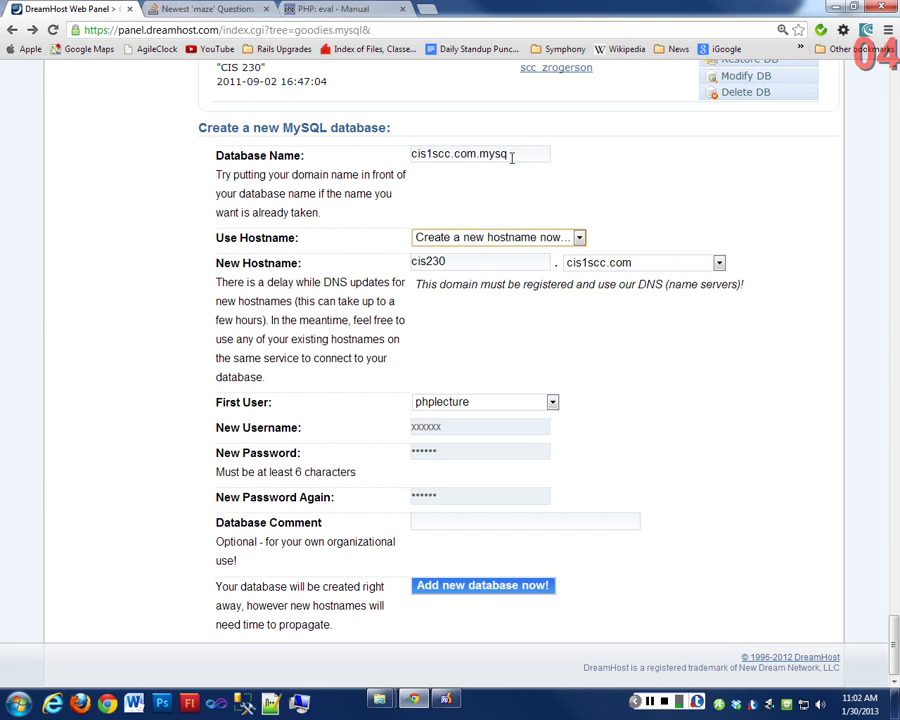
pyautogui.click(517, 157)
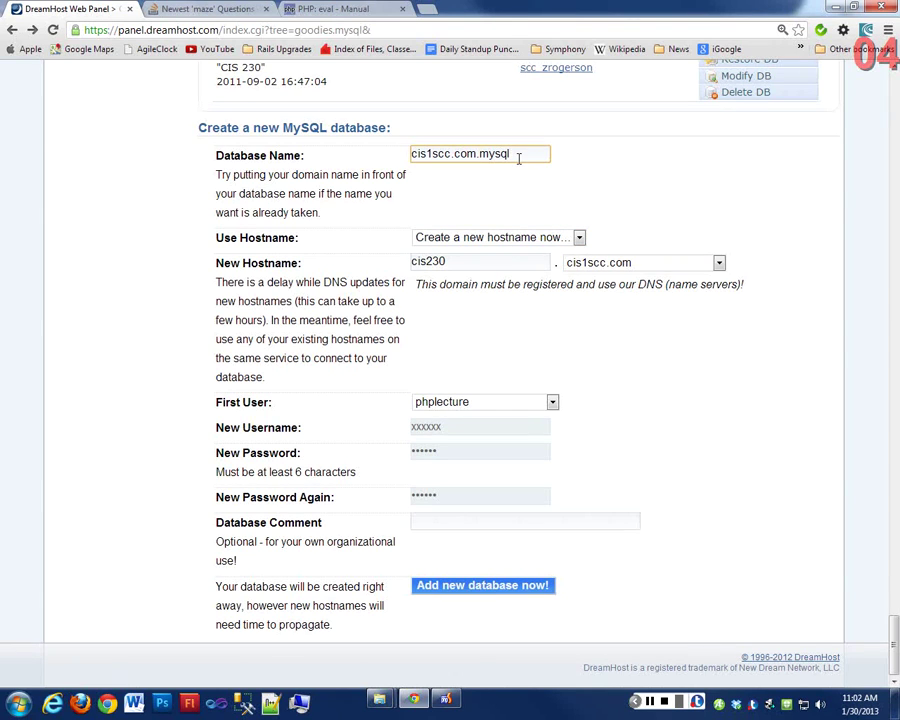
pyautogui.doubleClick(455, 153)
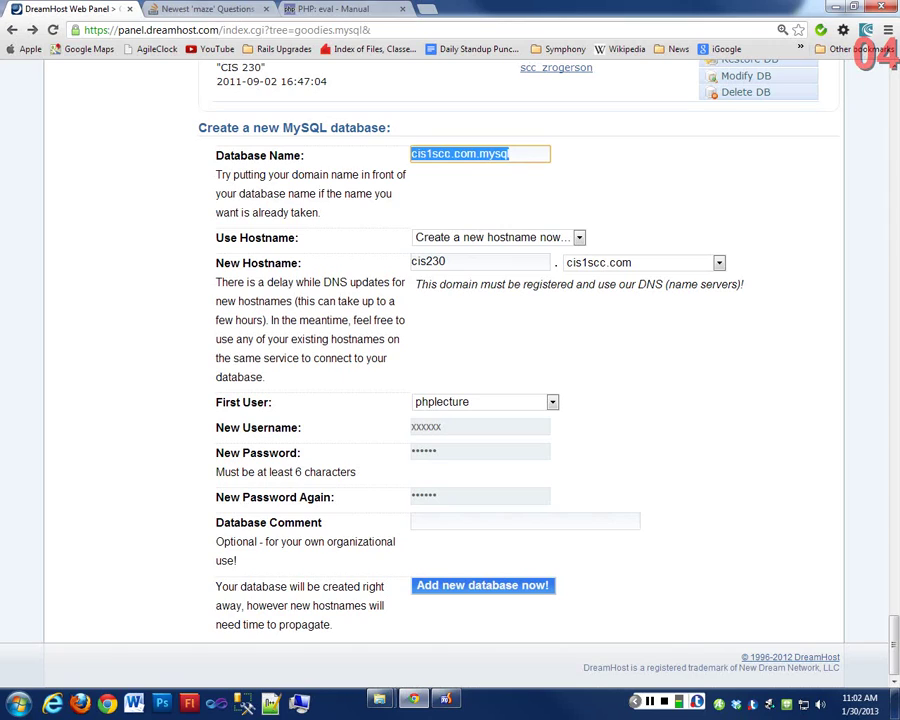
pyautogui.press('Tab')
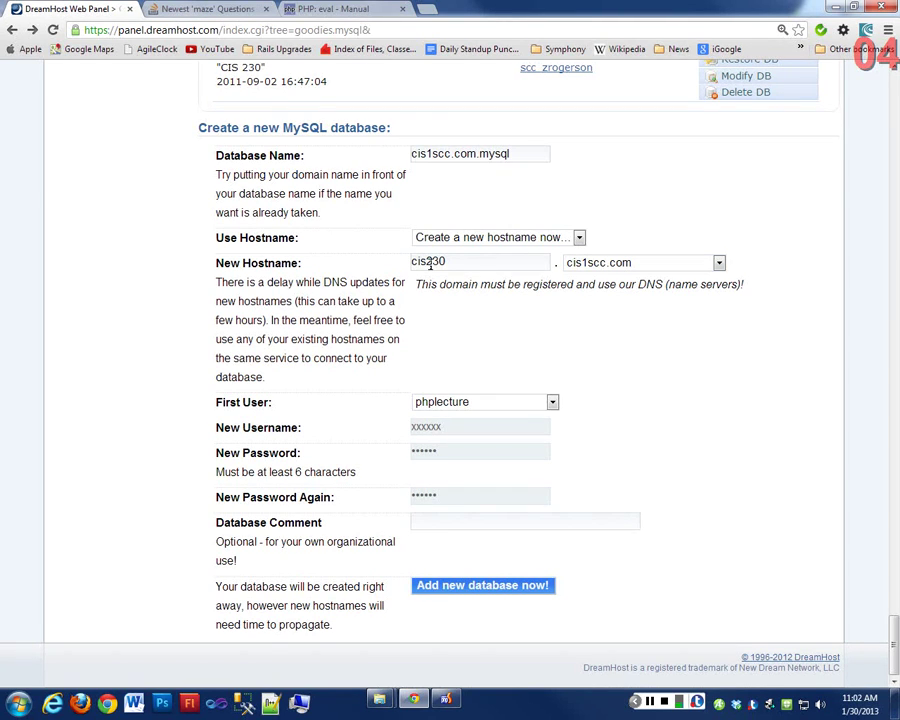
pyautogui.moveTo(412, 261); pyautogui.dragTo(549, 258)
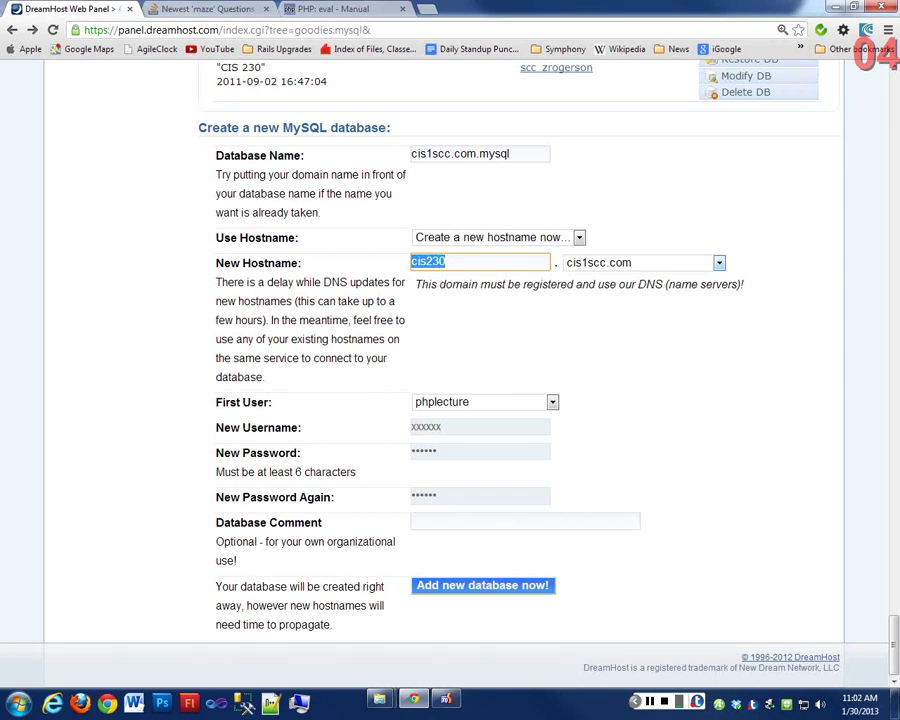
# Pick one of the existing database users as the first user
pyautogui.click(485, 401)
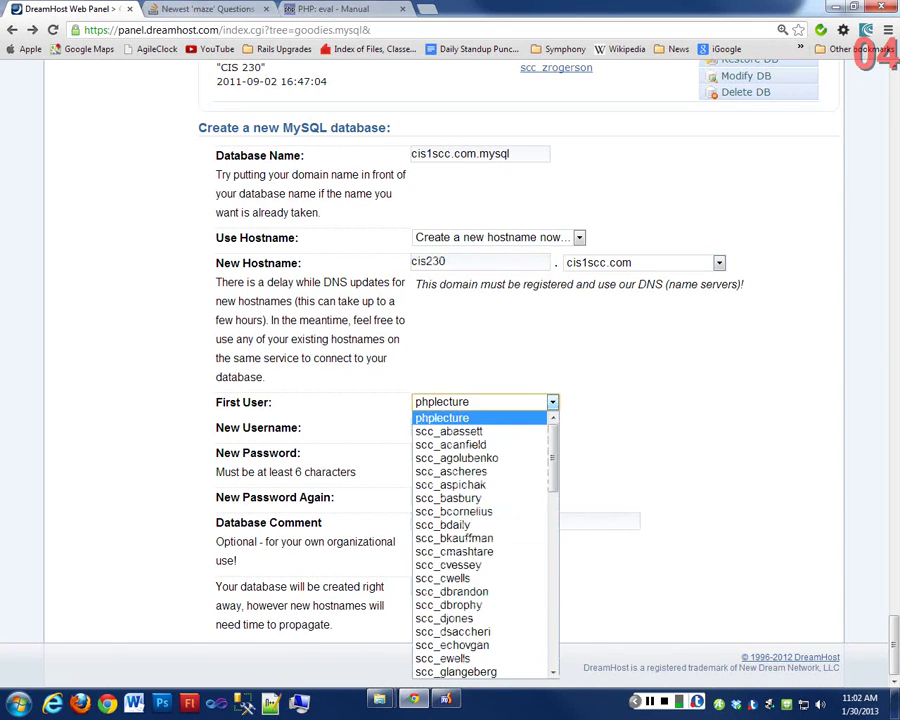
pyautogui.scroll(-4, 450, 498)
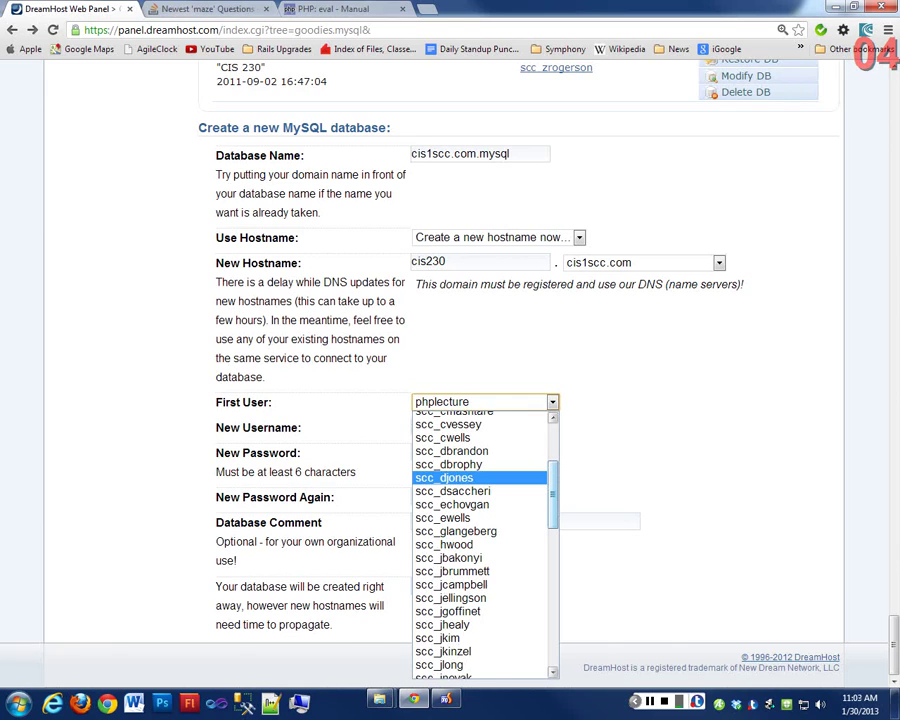
pyautogui.press('Return')
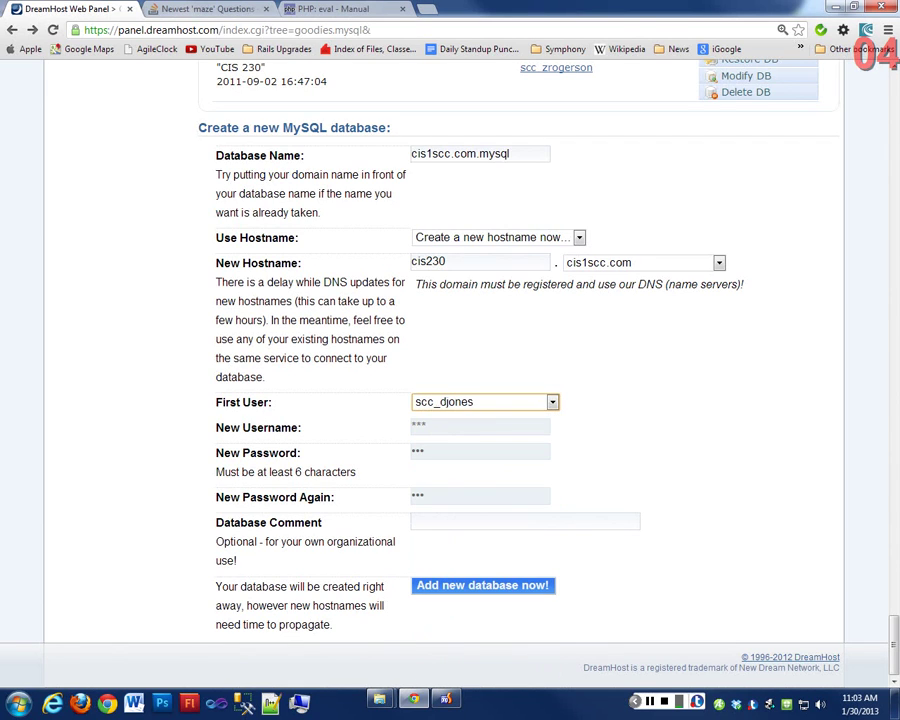
# Look through the existing users and choose to create a new user as the database's first user
pyautogui.hotkey('alt', 'Down')
pyautogui.scroll(3, 480, 545)
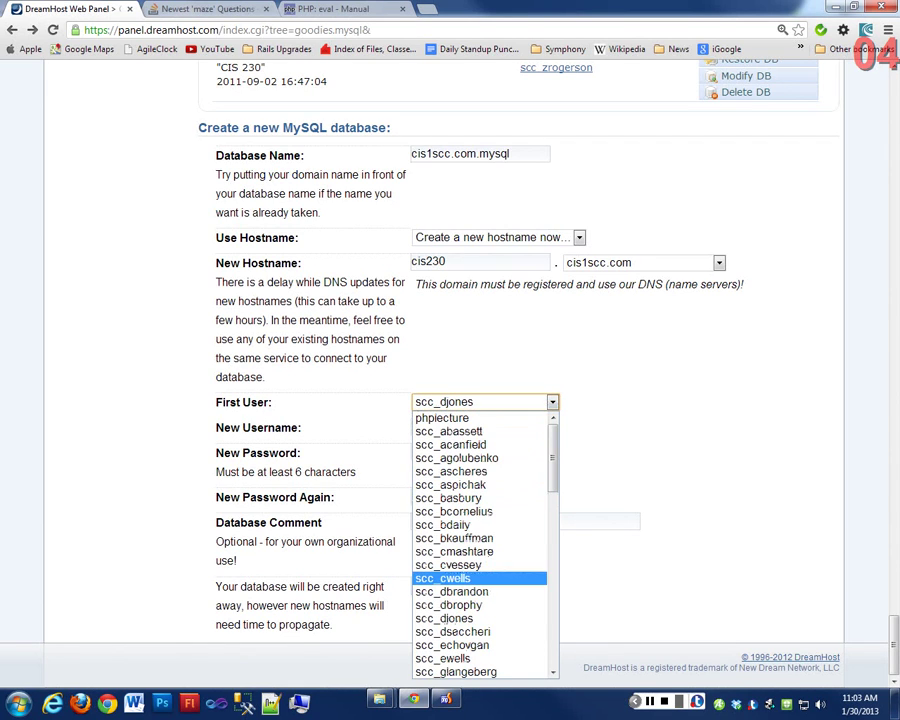
pyautogui.scroll(-10, 480, 545)
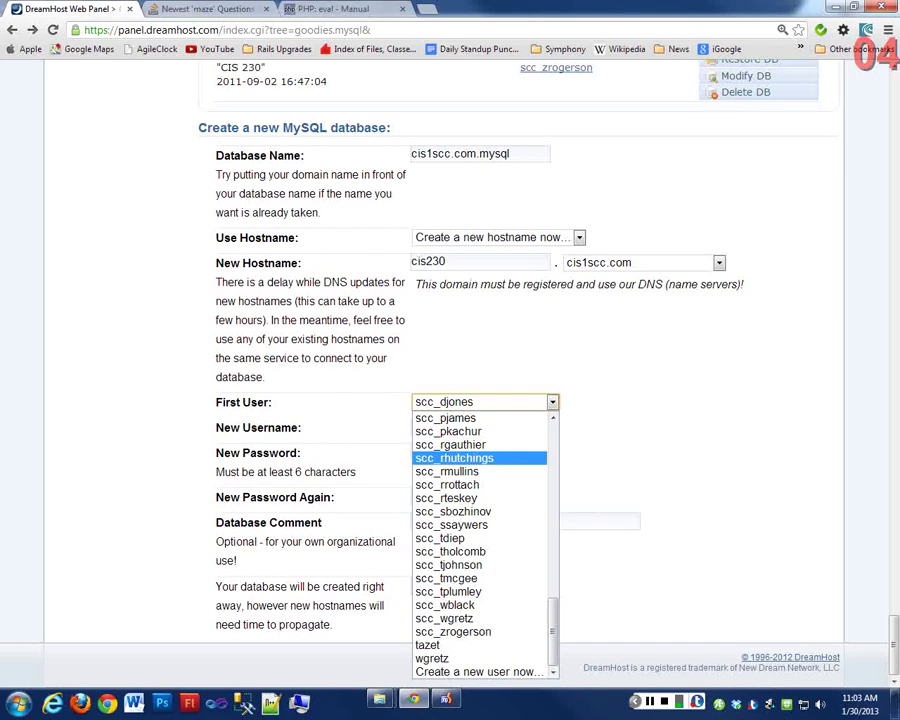
pyautogui.press('Down')
pyautogui.scroll(2, 480, 545)
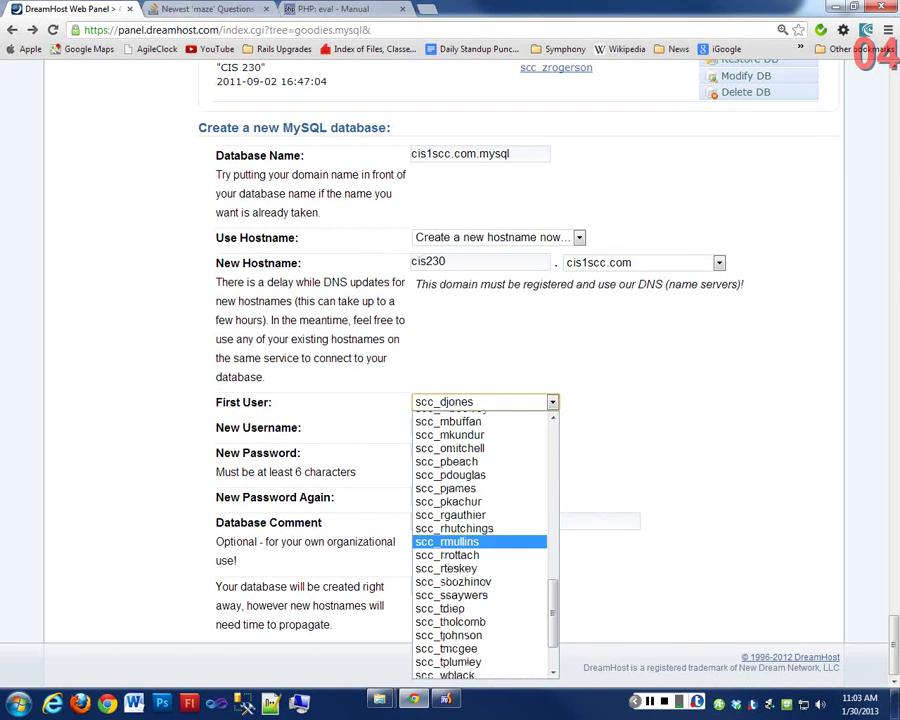
pyautogui.scroll(8, 480, 545)
pyautogui.scroll(-10, 480, 545)
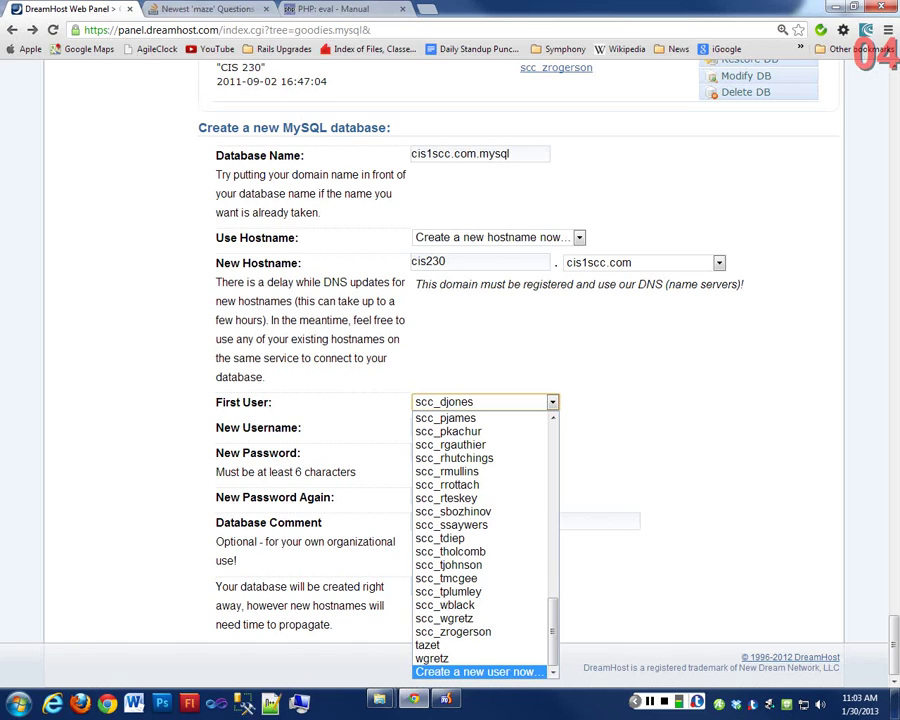
pyautogui.press('Up')
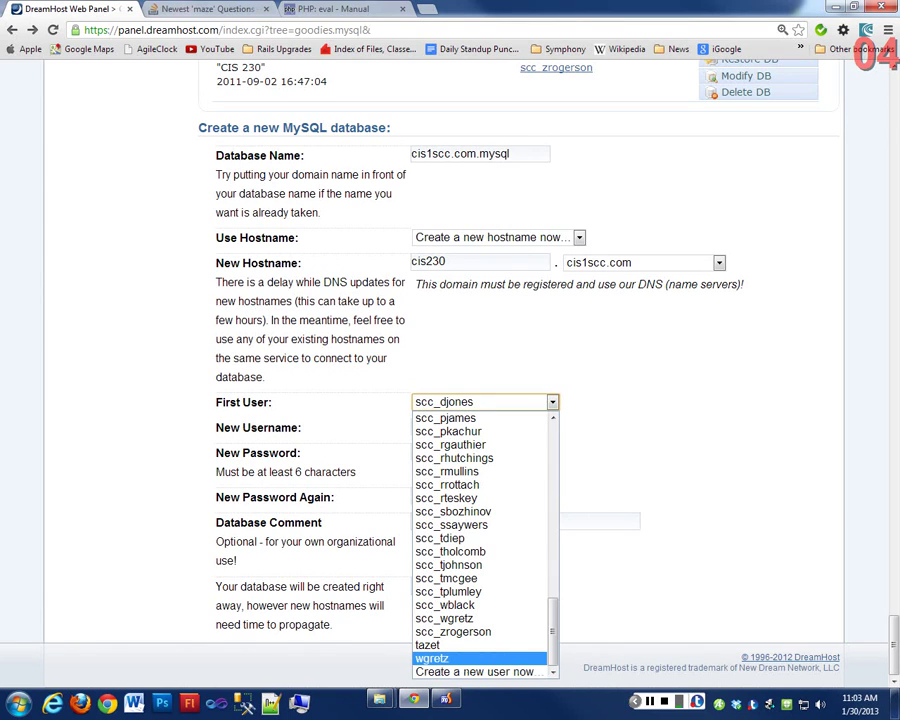
pyautogui.press('Down')
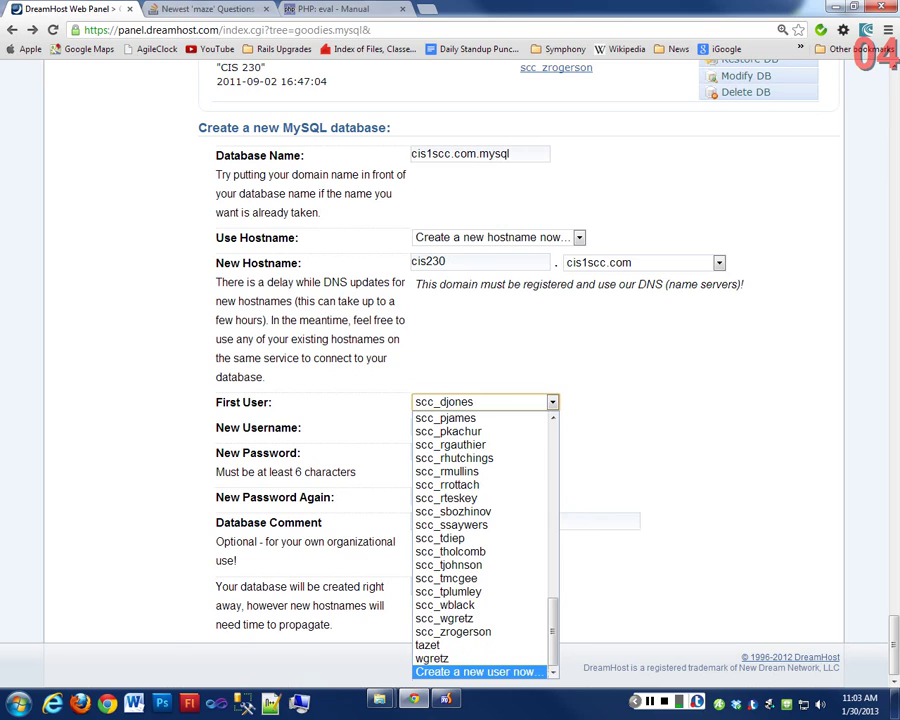
pyautogui.press('Return')
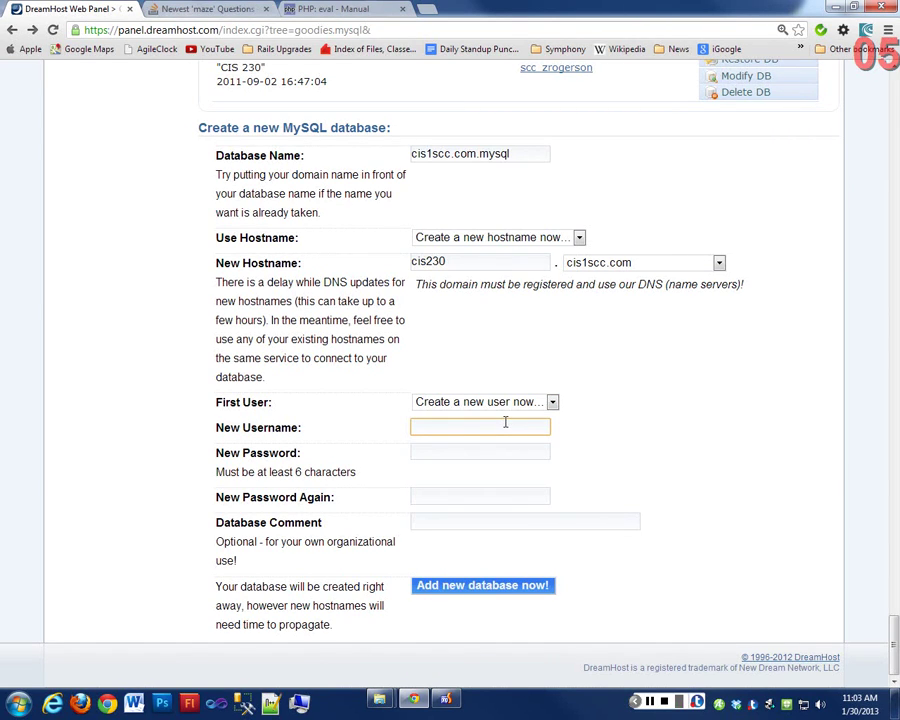
# Enter the new user's username and password, and repeat the password in the confirmation field
pyautogui.write('scc_dave')
pyautogui.press('Tab')
pyautogui.write('•••••••')
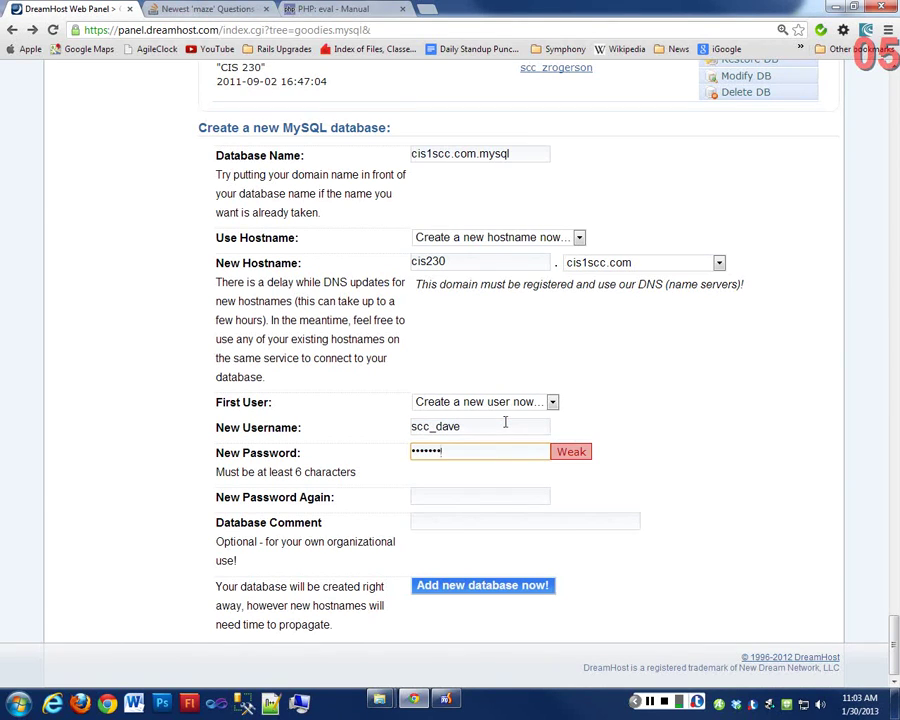
pyautogui.press('Tab')
pyautogui.write('•••••••')
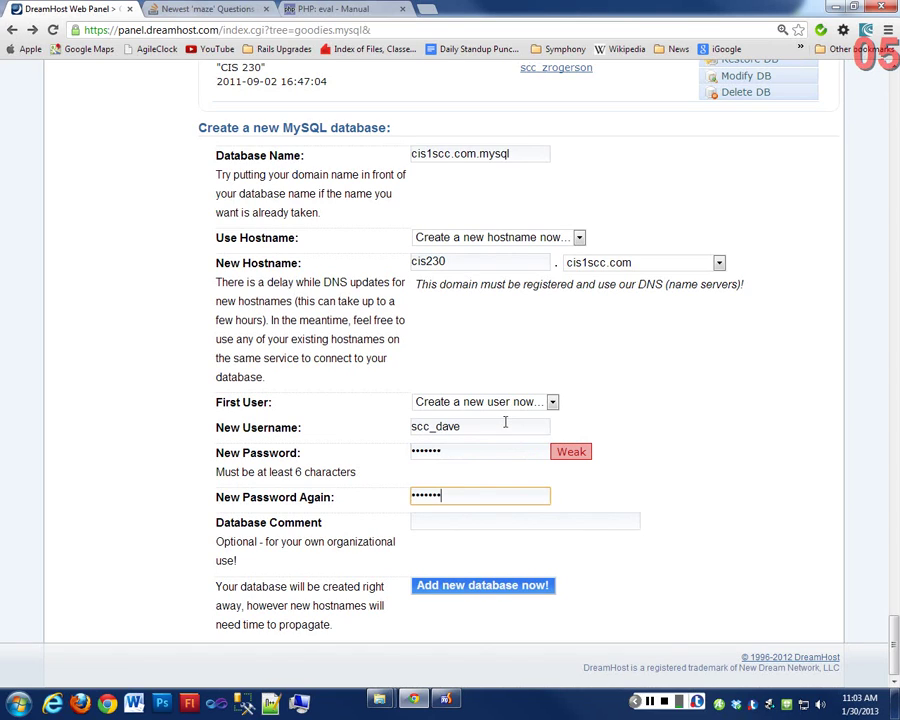
# Add the database comment "Lecture Database" and submit the new database form
pyautogui.press('Tab')
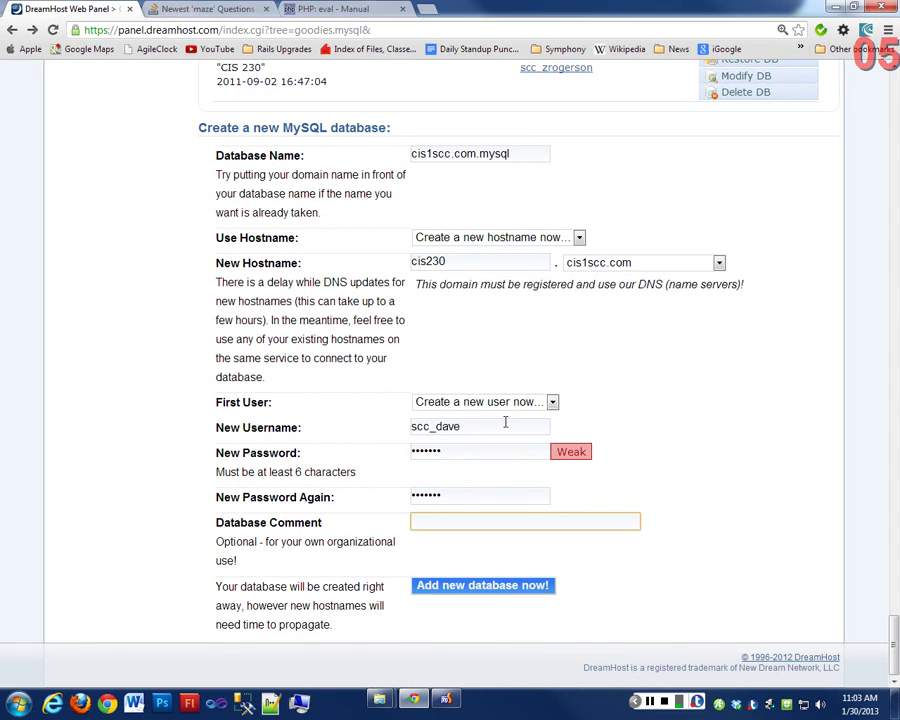
pyautogui.write('Lecture Database')
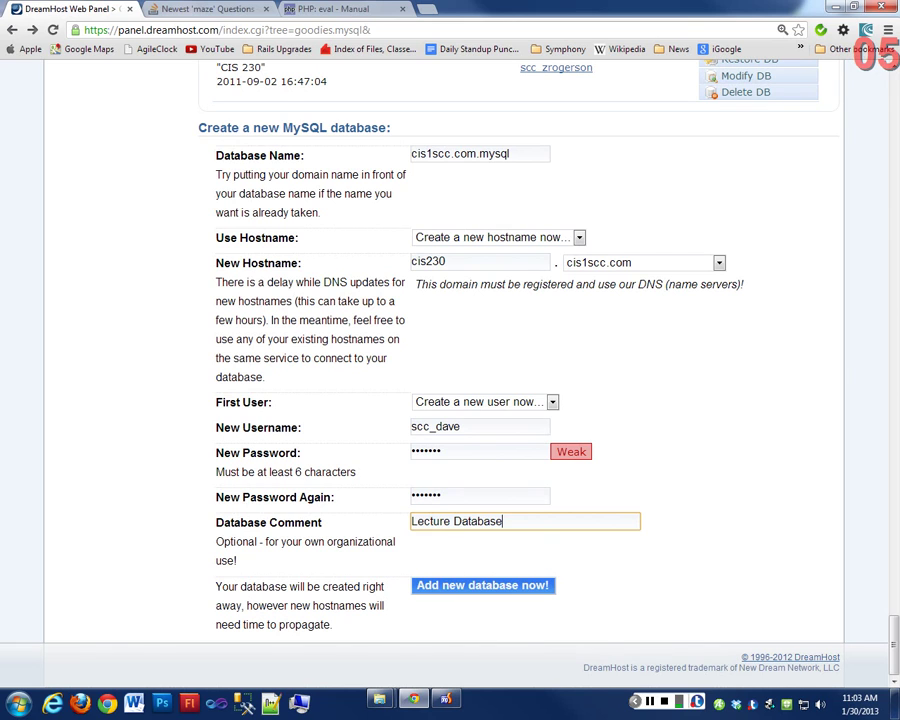
pyautogui.press('Return')
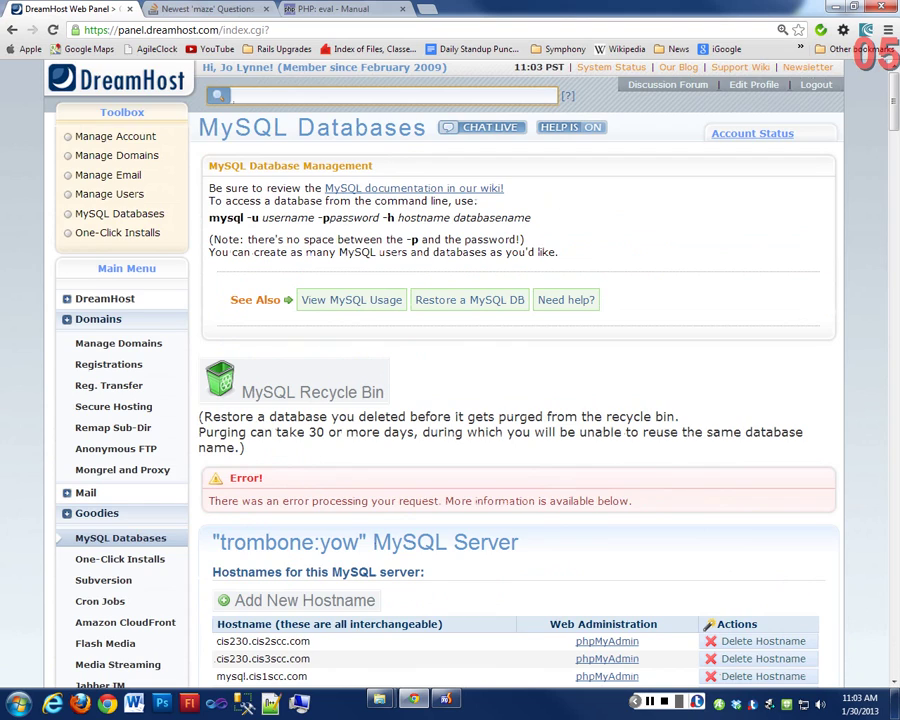
# Return to the database creation form, change the database name to cis230lecture and resubmit it
pyautogui.scroll(-1, 717, 358)
pyautogui.scroll(1, 717, 358)
pyautogui.scroll(-3, 517, 380)
pyautogui.scroll(-2, 517, 380)
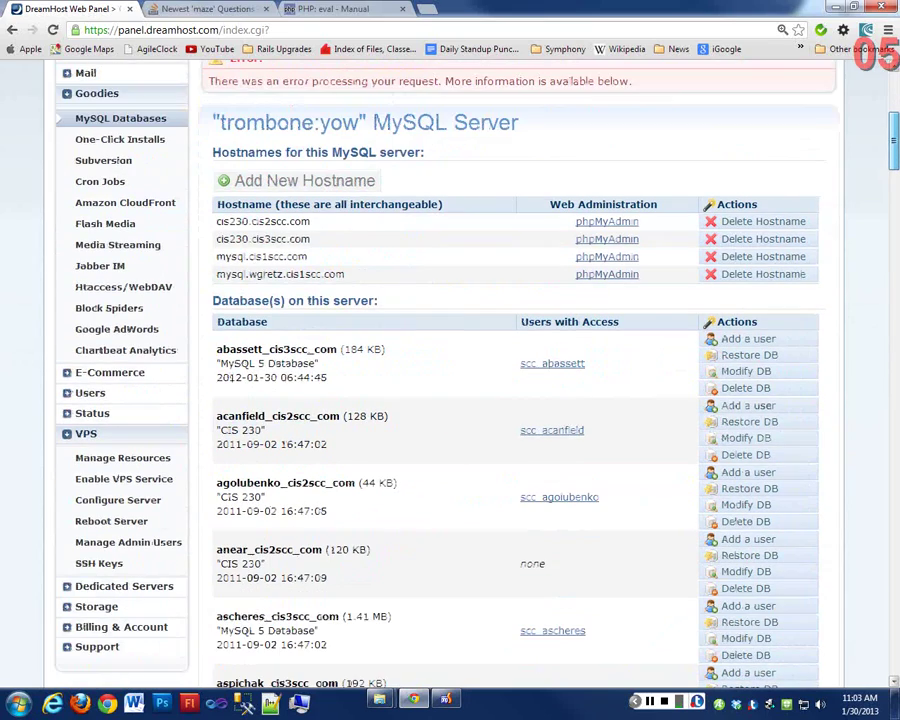
pyautogui.press('Home')
pyautogui.press('End')
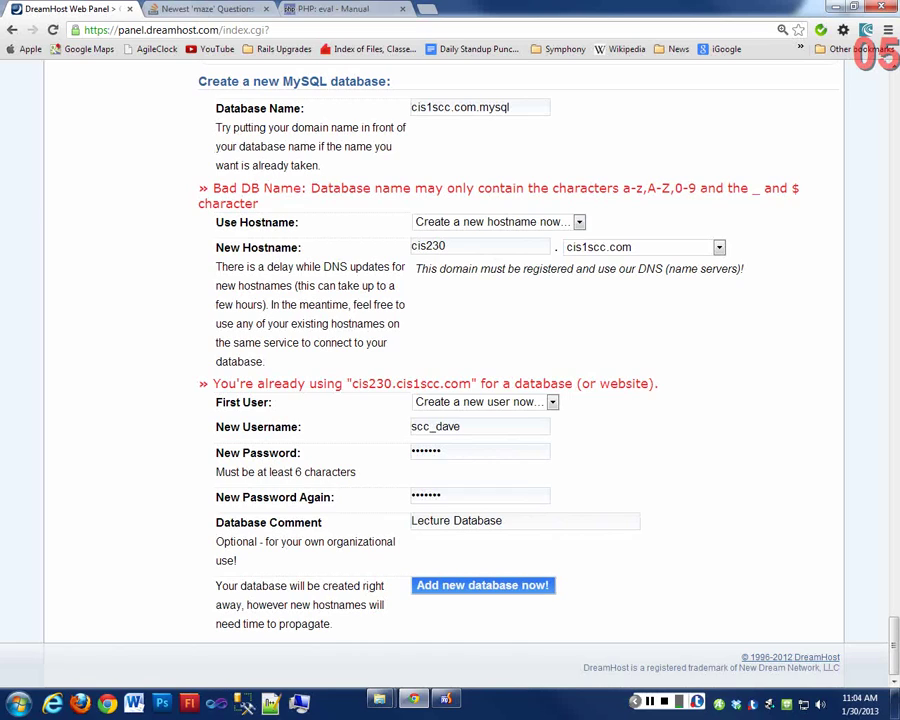
pyautogui.doubleClick(521, 106)
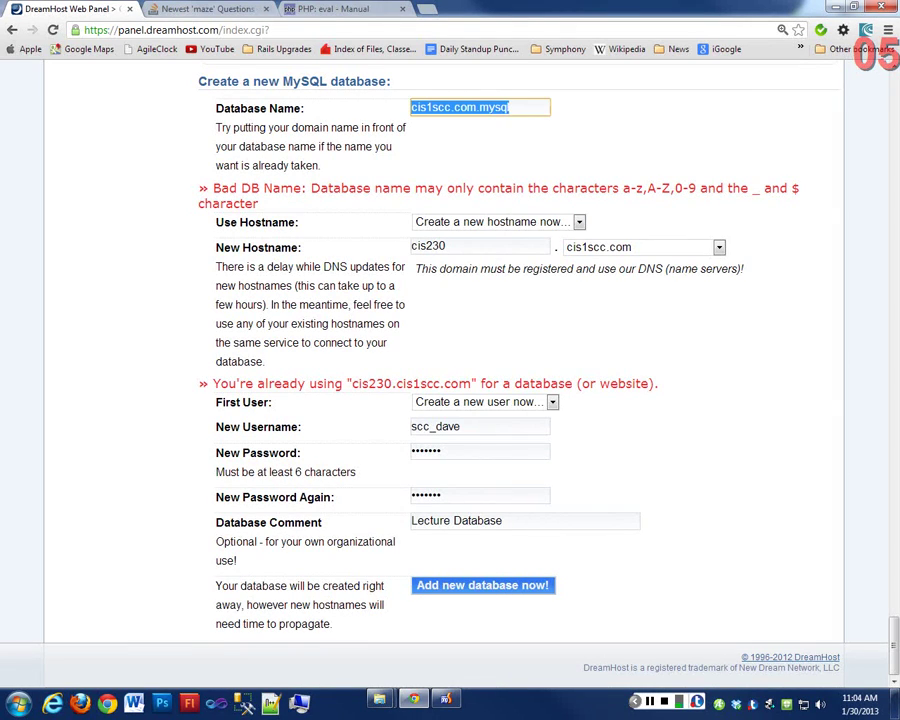
pyautogui.click(454, 107)
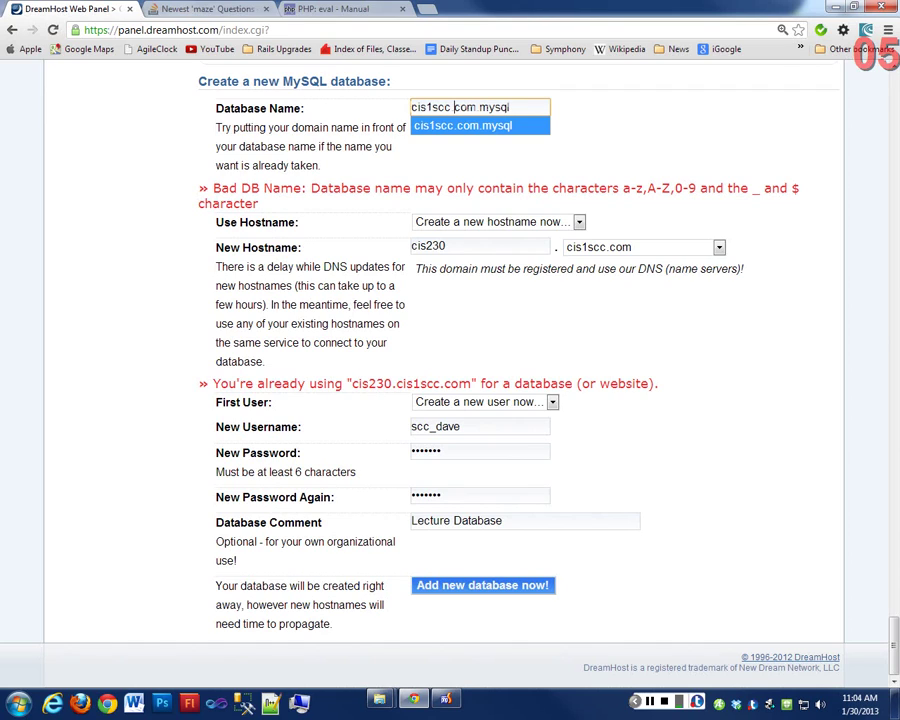
pyautogui.hotkey('ctrl', 'a')
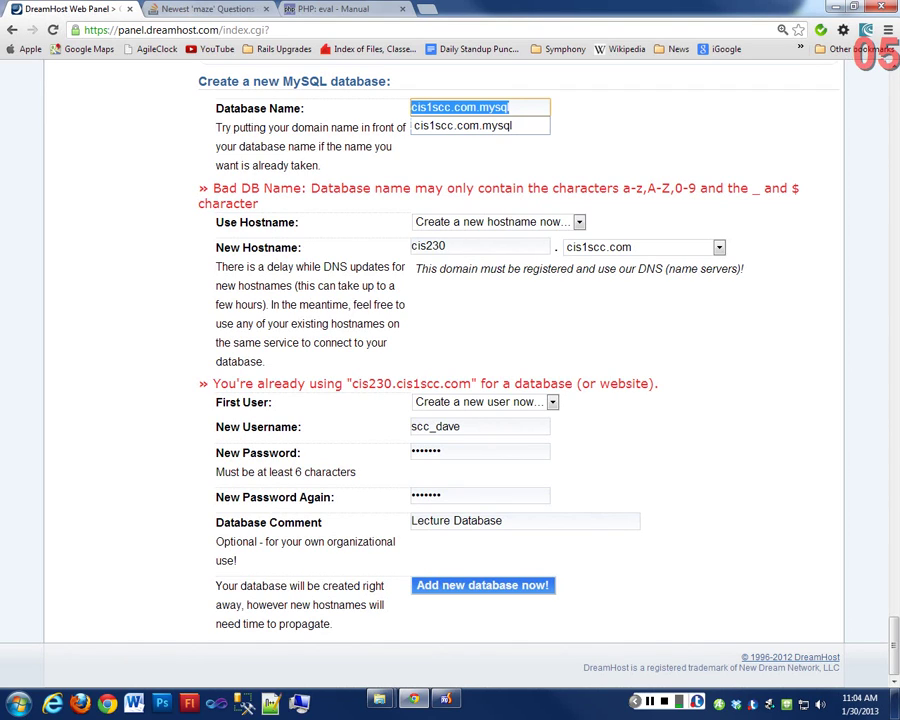
pyautogui.write('cis230')
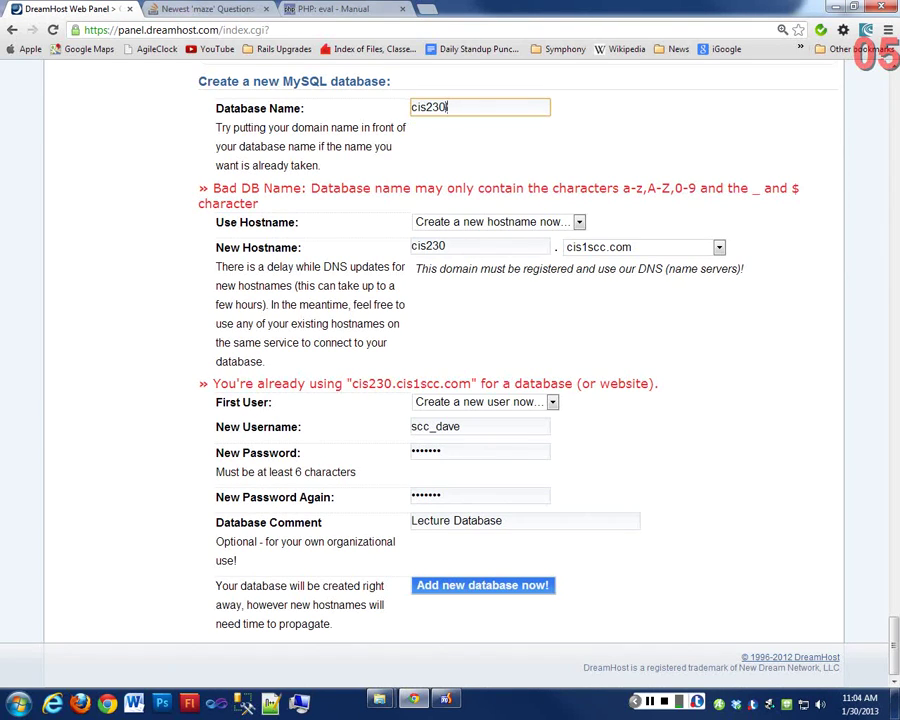
pyautogui.write('lecture')
pyautogui.press('Return')
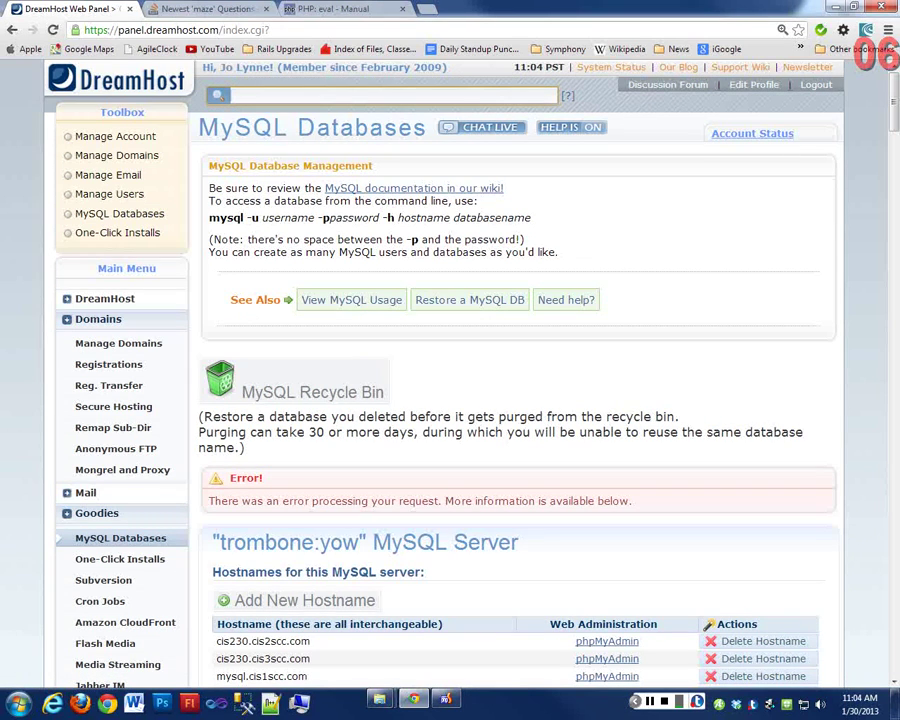
# Change the new hostname's prefix to cis230lecture and submit the database form again
pyautogui.scroll(-20, 450, 360)
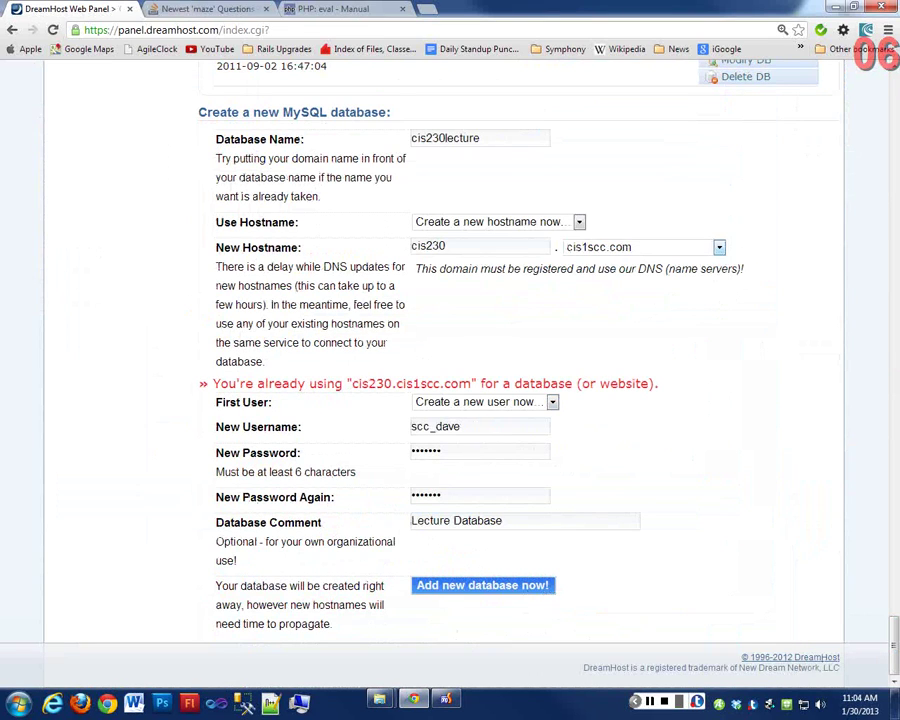
pyautogui.click(483, 247)
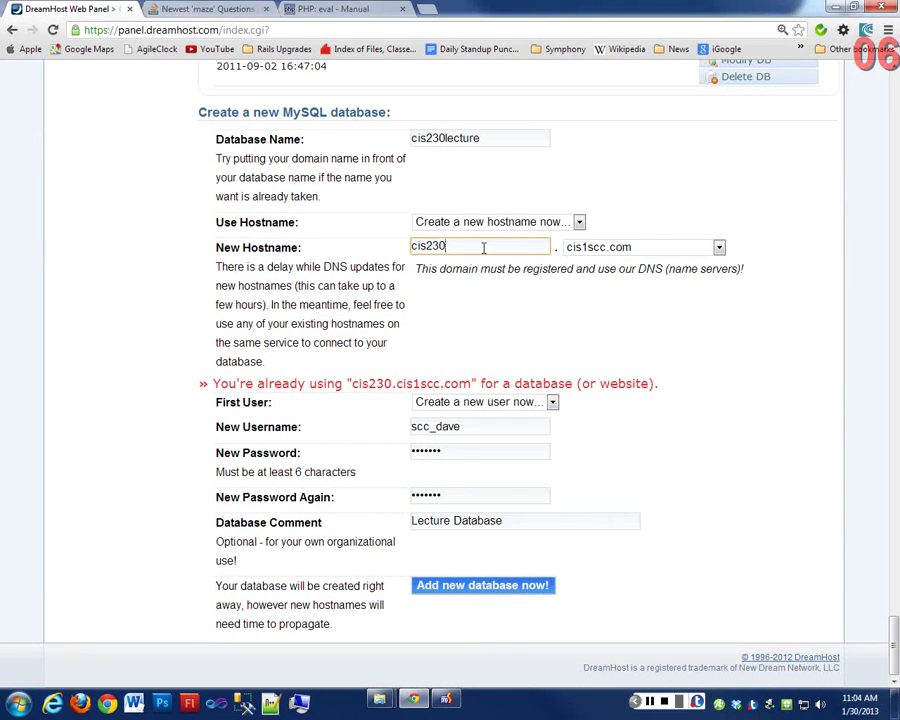
pyautogui.write('lecture')
pyautogui.press('Return')
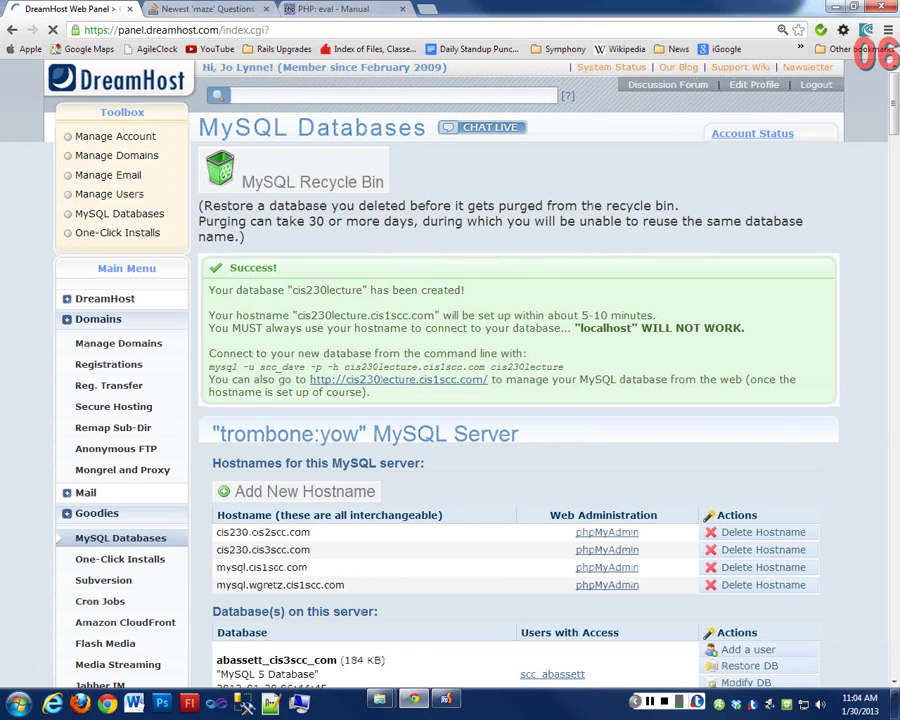
# Copy the command for connecting to the new cis230lecture database from the command line
pyautogui.scroll(-2, 450, 380)
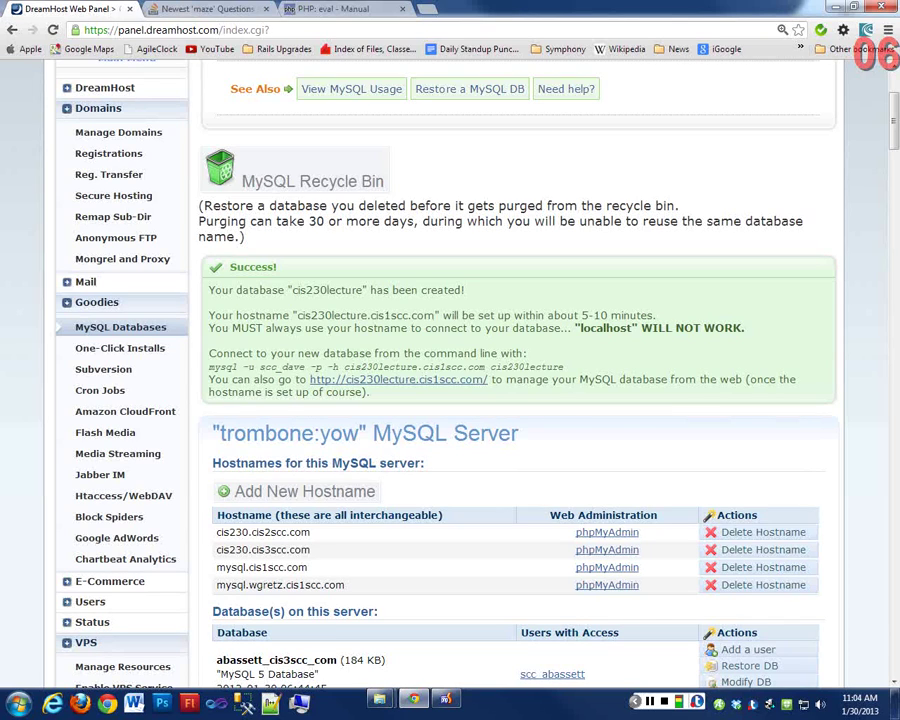
pyautogui.moveTo(566, 367); pyautogui.dragTo(209, 368)
pyautogui.hotkey('ctrl', 'c')
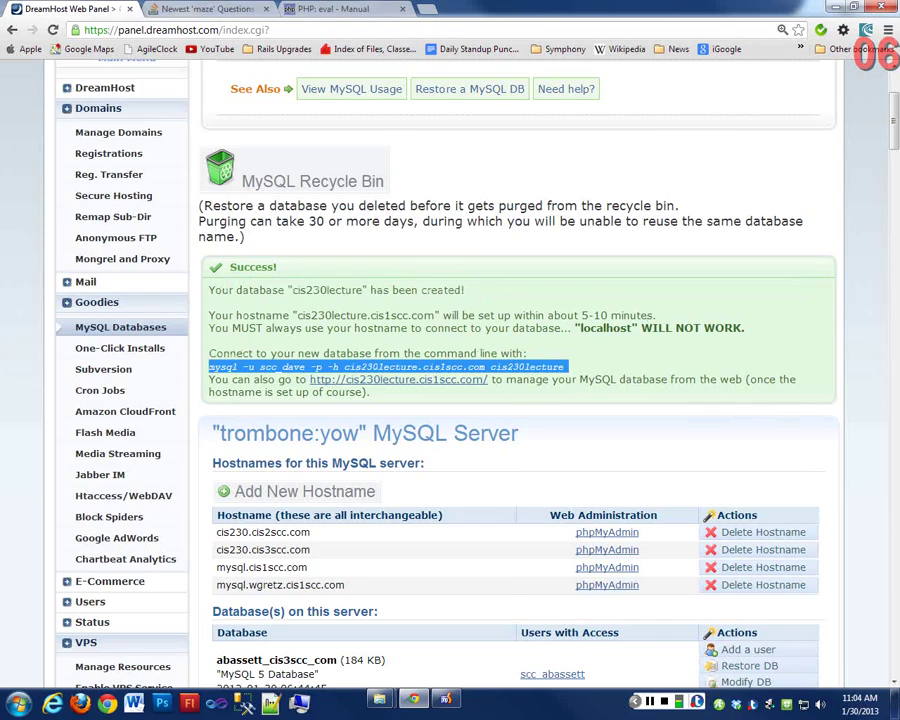
# Examine the success message for the cis230lecture database, including its hostname, command-line connection command and web management link
pyautogui.hotkey('ctrl', '+')
pyautogui.hotkey('ctrl', '+')
pyautogui.hotkey('ctrl', '+')
pyautogui.hotkey('ctrl', '+')
pyautogui.hotkey('ctrl', '+')
pyautogui.hotkey('ctrl', '+')
pyautogui.scroll(-3, 450, 370)
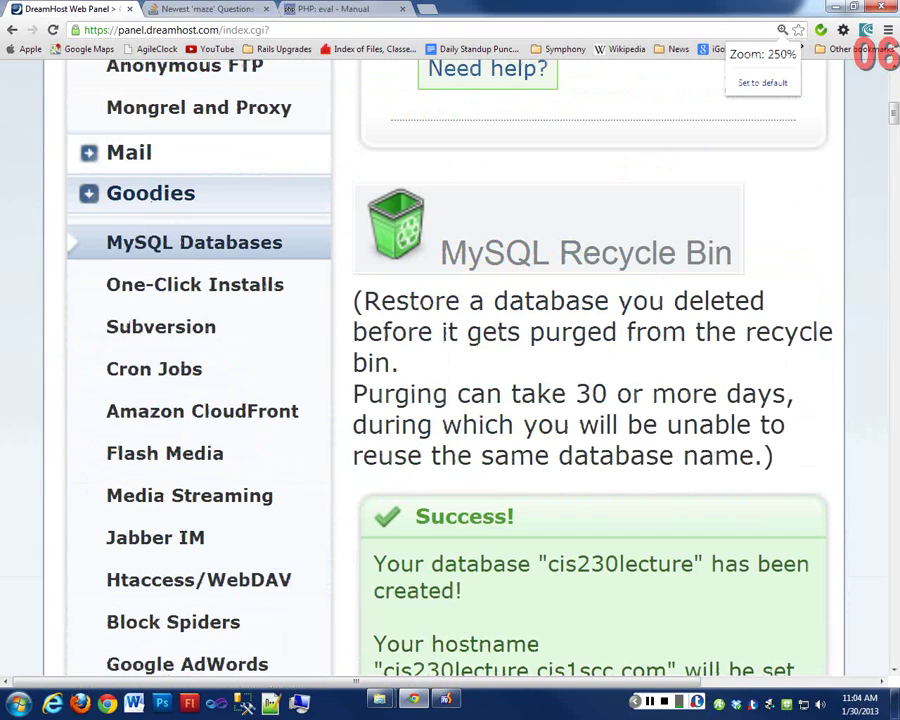
pyautogui.scroll(-2, 450, 370)
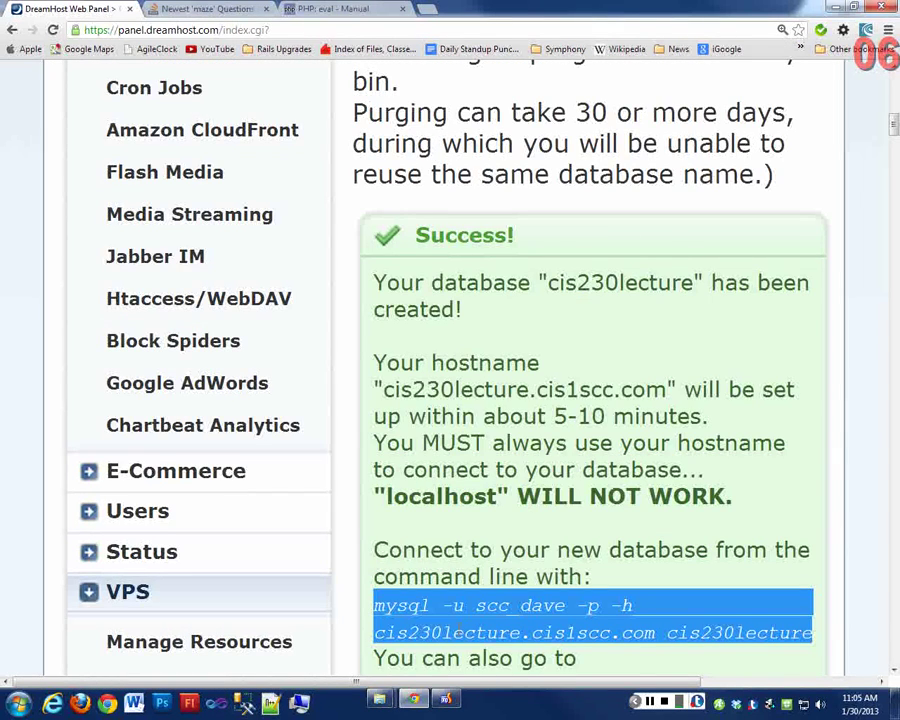
pyautogui.scroll(-1, 450, 370)
pyautogui.hscroll(5, 302, 535)
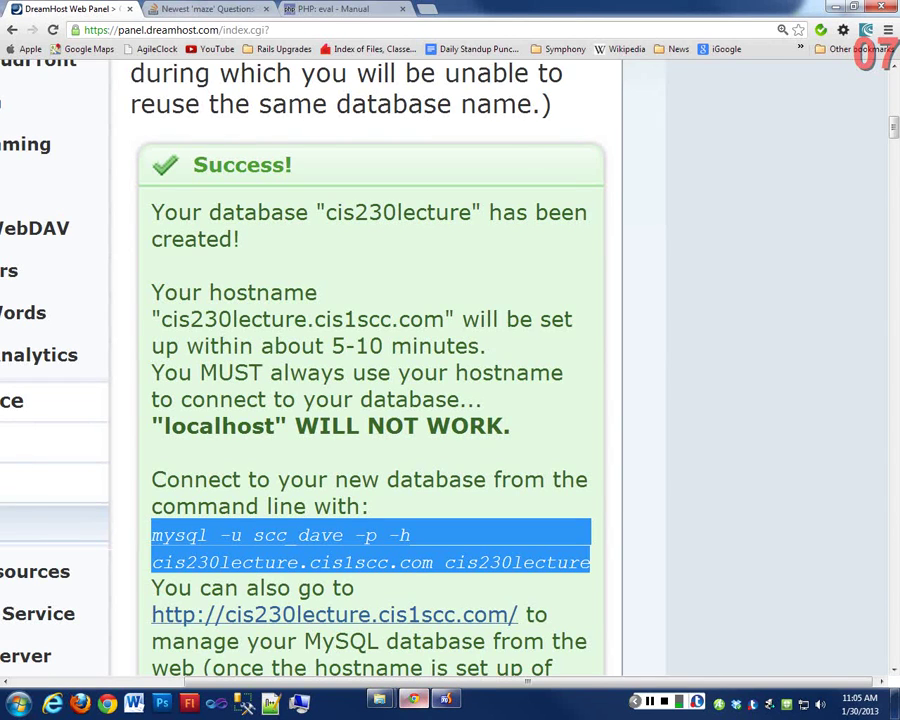
# Switch to PhpStorm and create a new PHP file named mysql in the root of the cis230 project
pyautogui.hotkey('alt', 'Tab')
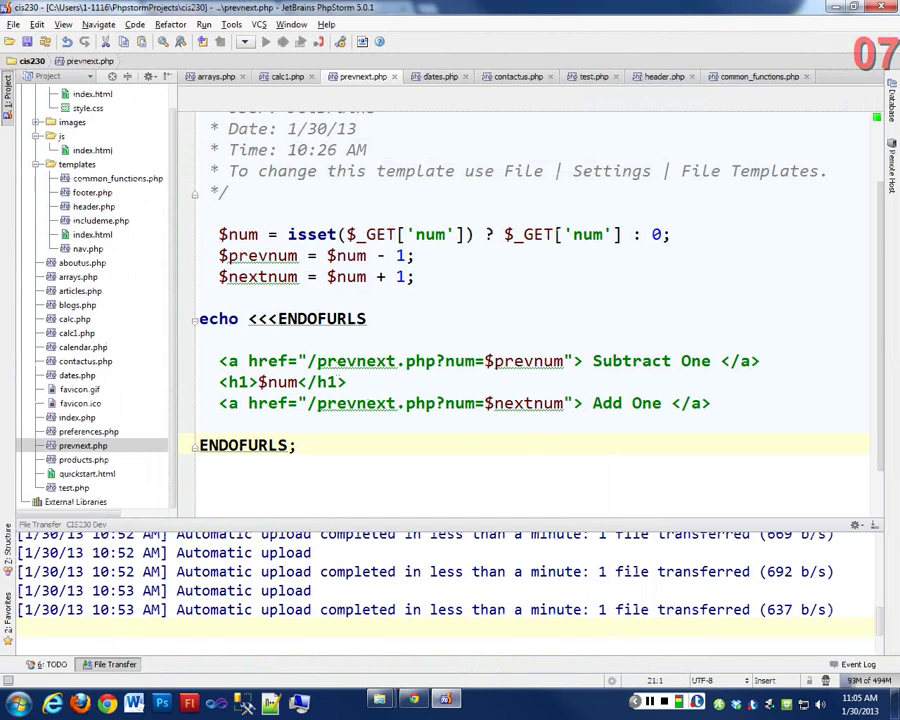
pyautogui.scroll(1, 90, 300)
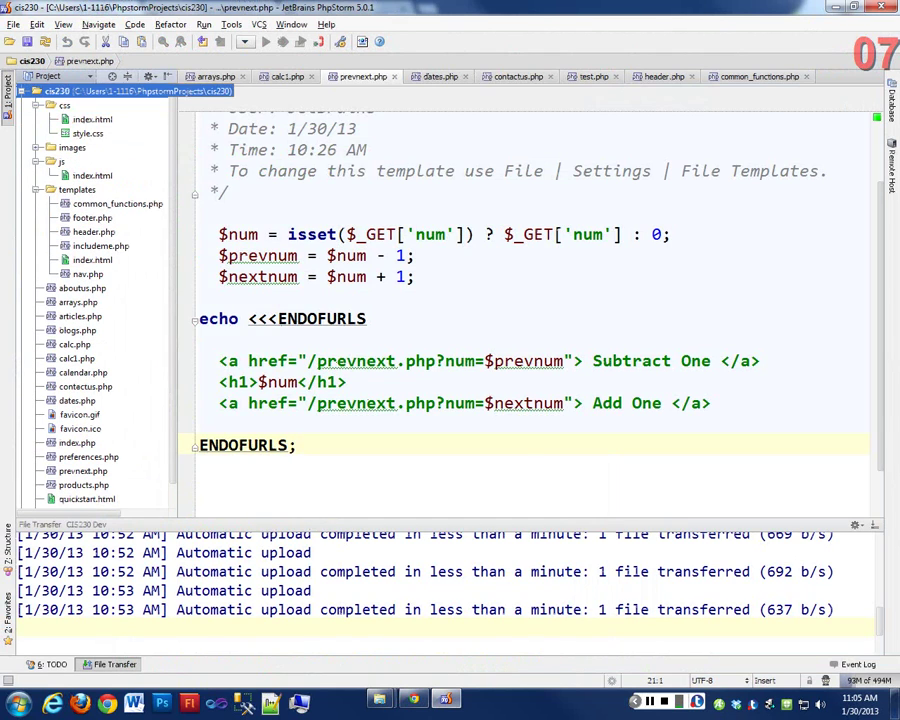
pyautogui.rightClick(88, 102)
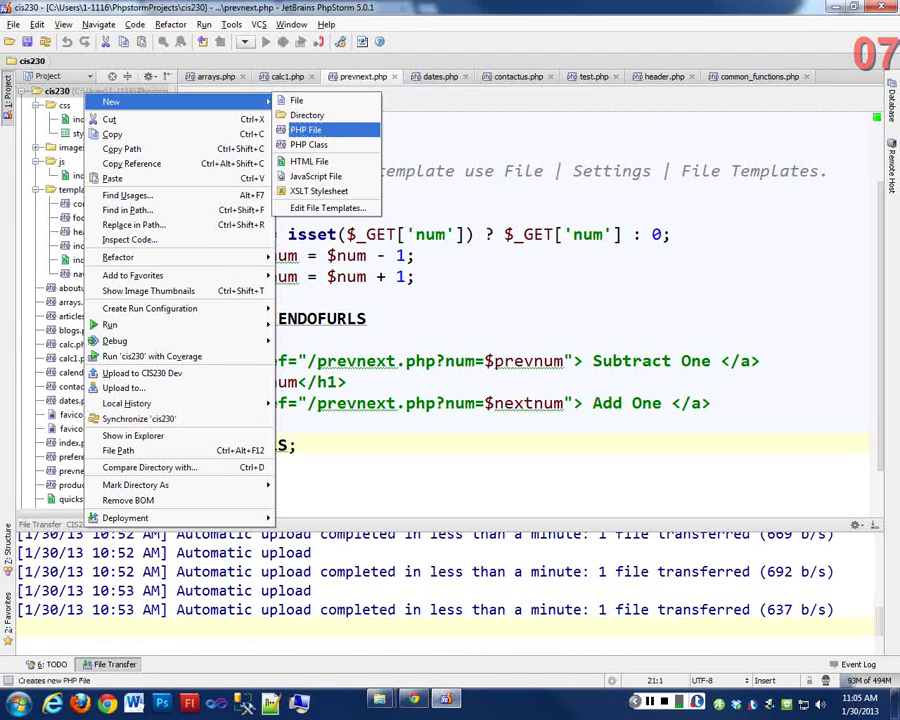
pyautogui.click(305, 130)
pyautogui.write('mys')
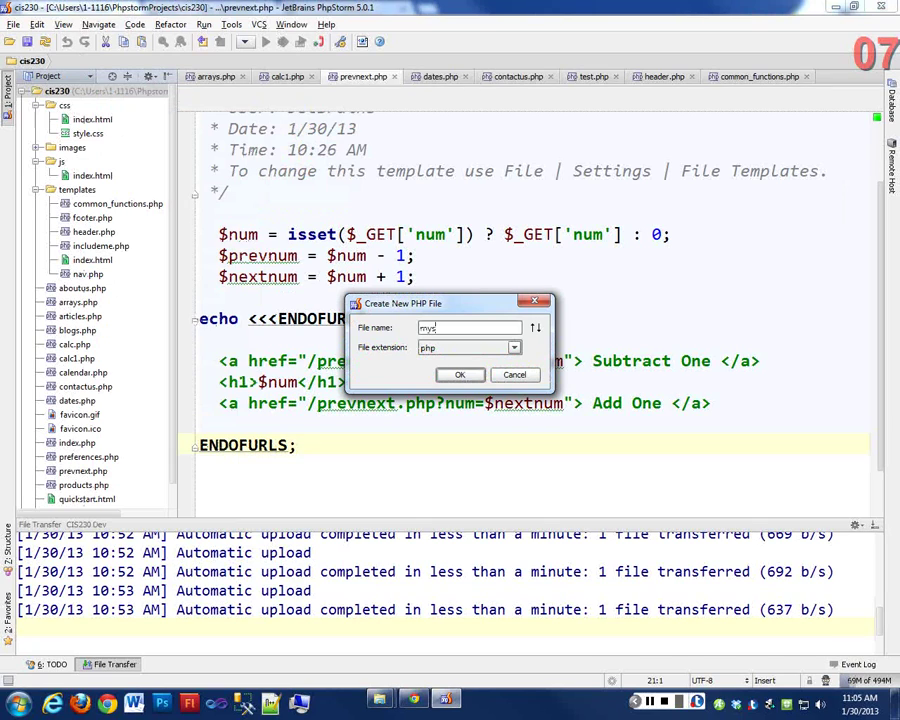
pyautogui.write('ql')
pyautogui.press('Return')
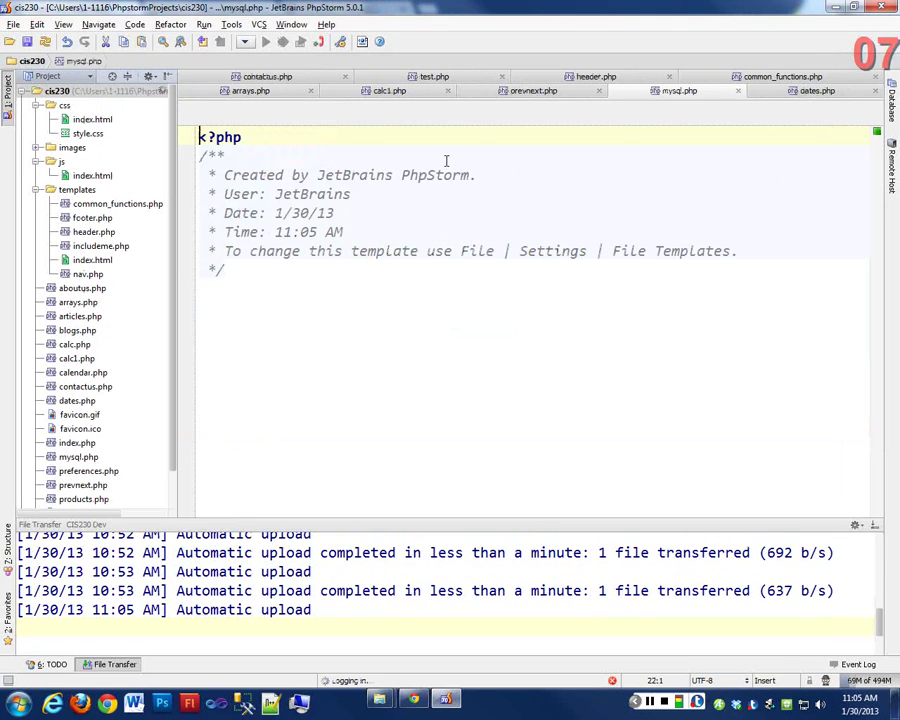
# Paste the copied MySQL connection command below the header comment in mysql.php and comment it out with #
pyautogui.press('Return')
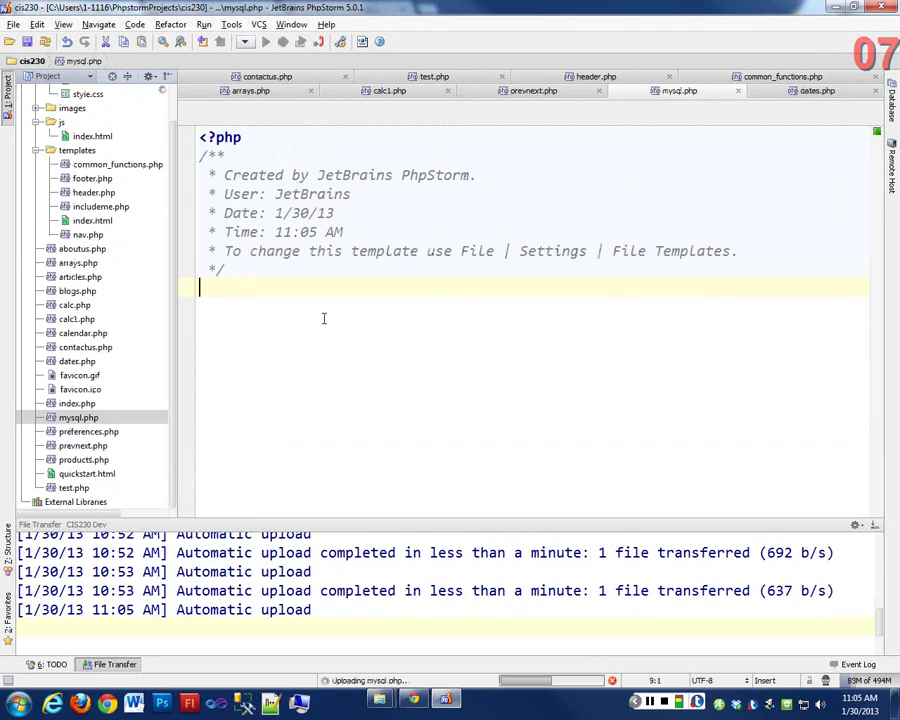
pyautogui.hotkey('ctrl', 'v')
pyautogui.click(208, 297)
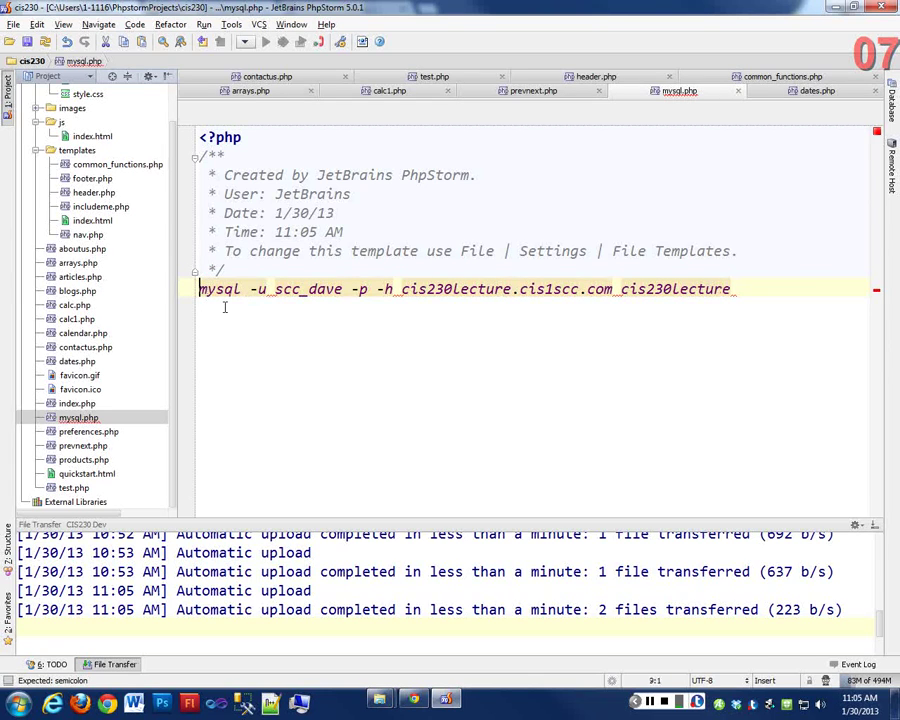
pyautogui.write('#')
pyautogui.click(344, 289)
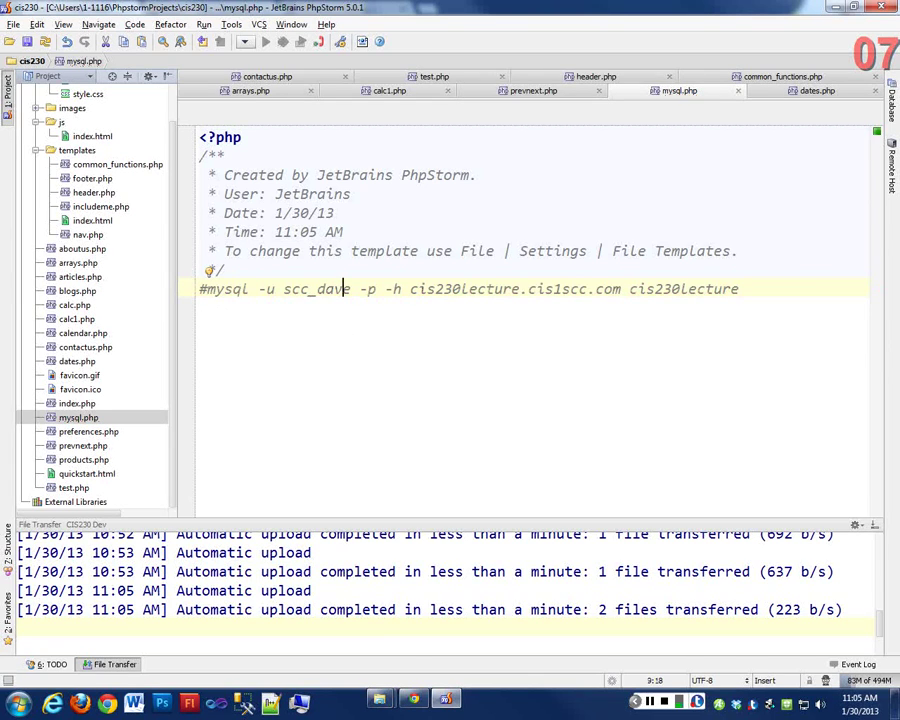
# Return to the DreamHost panel in Chrome, try the success message's cis230lecture.cis1scc.com management link, and close the opened page
pyautogui.click(413, 700)
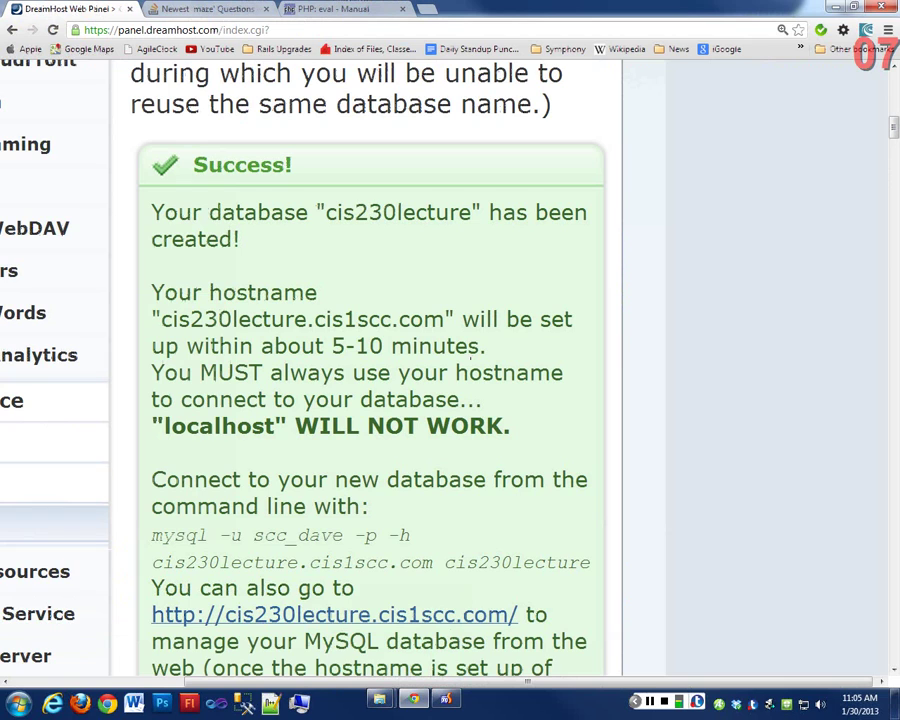
pyautogui.scroll(-2, 470, 350)
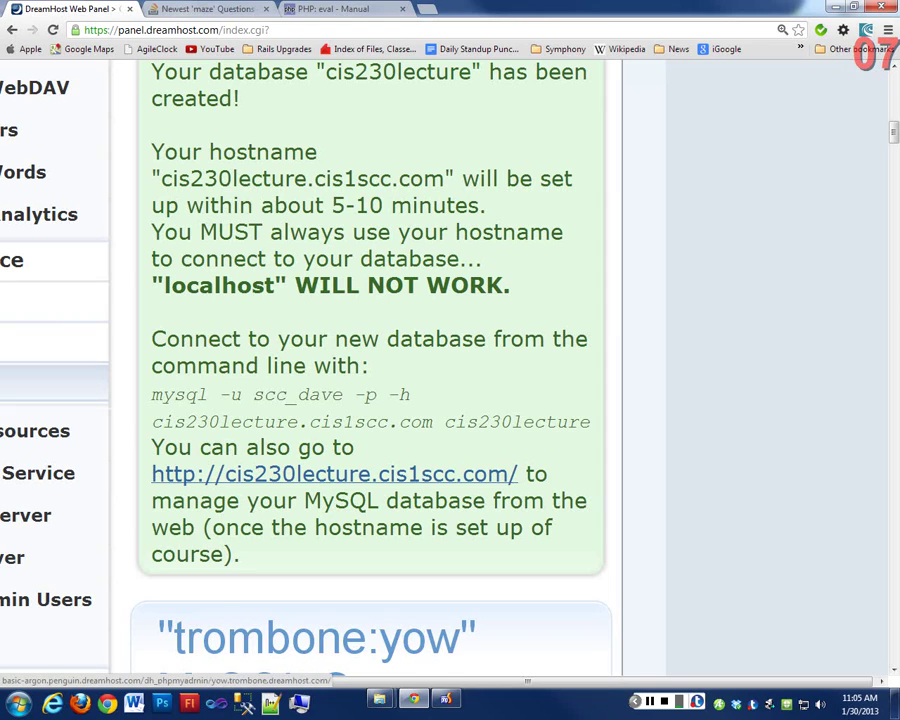
pyautogui.click(250, 674)
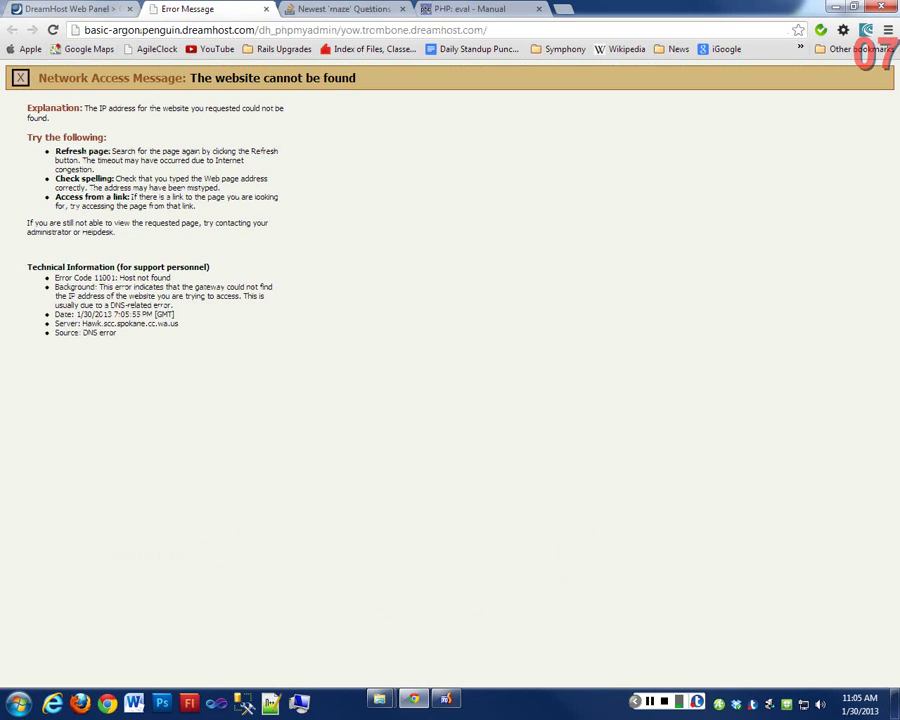
pyautogui.click(266, 9)
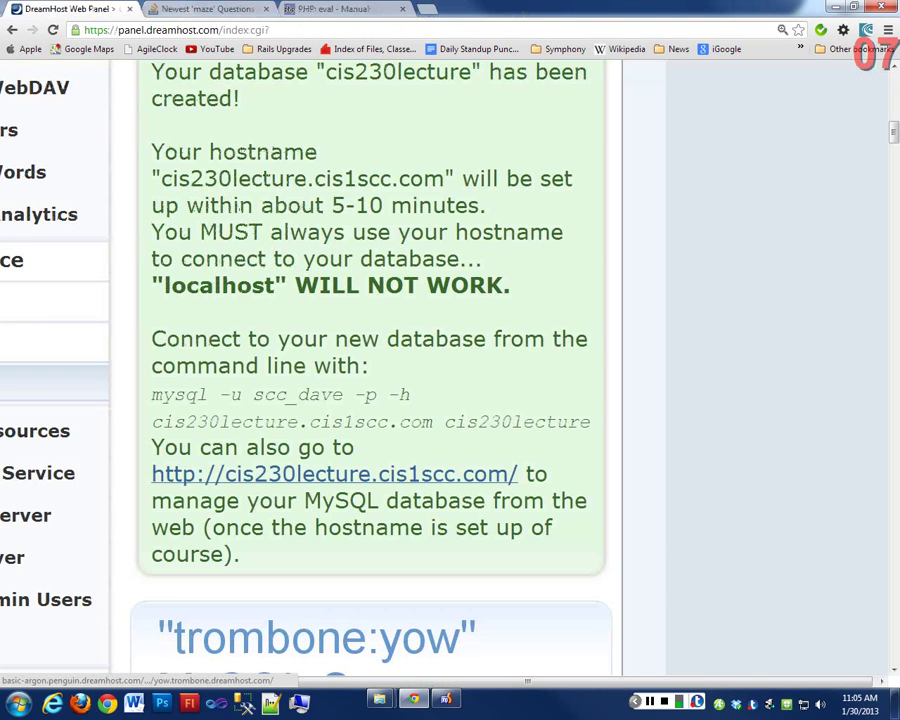
# Retry opening phpMyAdmin for the cis230.cis2scc.com hostname several times, closing each opened page
pyautogui.hotkey('ctrl', '-')
pyautogui.hotkey('ctrl', '-')
pyautogui.hotkey('ctrl', '-')
pyautogui.hotkey('ctrl', '-')
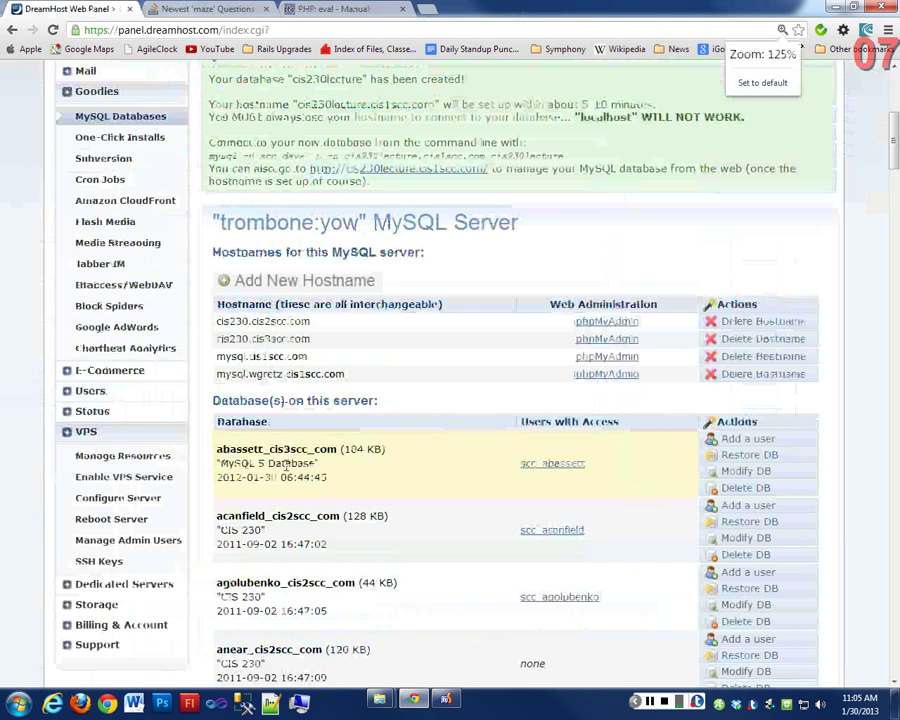
pyautogui.scroll(2, 287, 465)
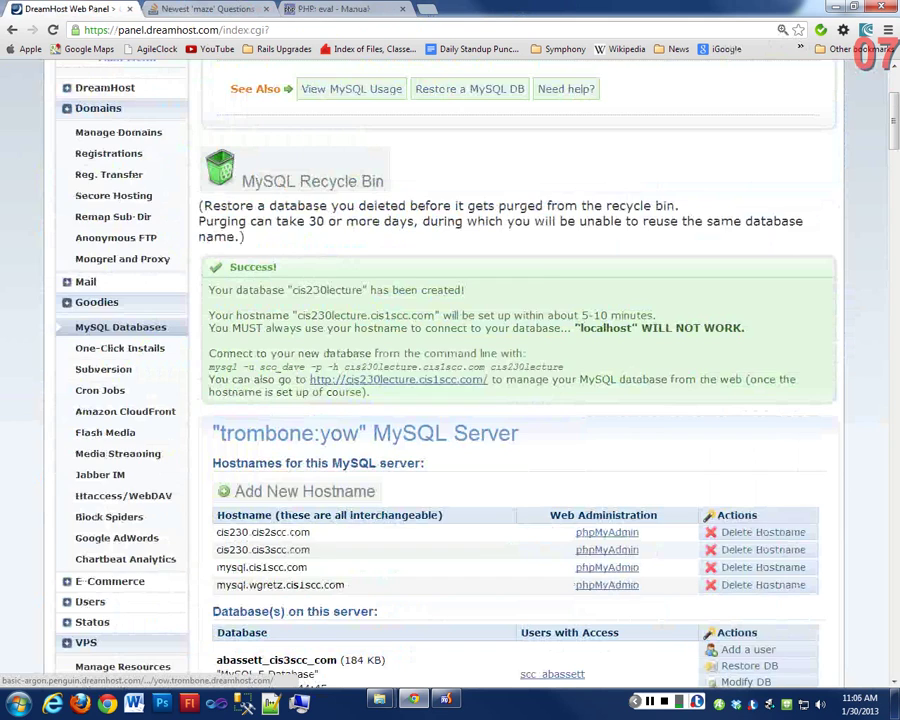
pyautogui.click(607, 532)
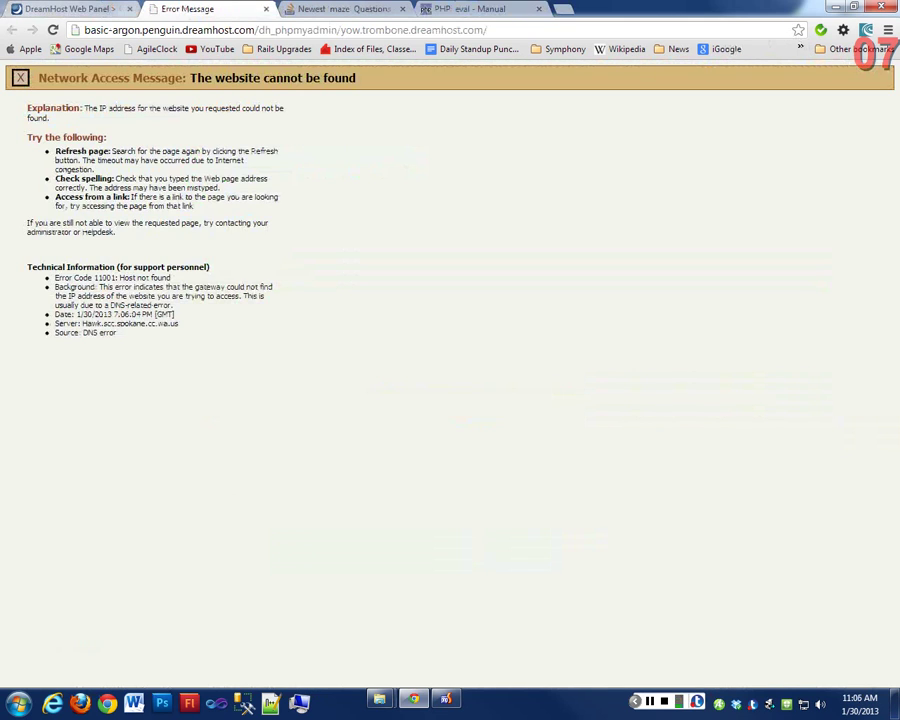
pyautogui.hotkey('ctrl', 'w')
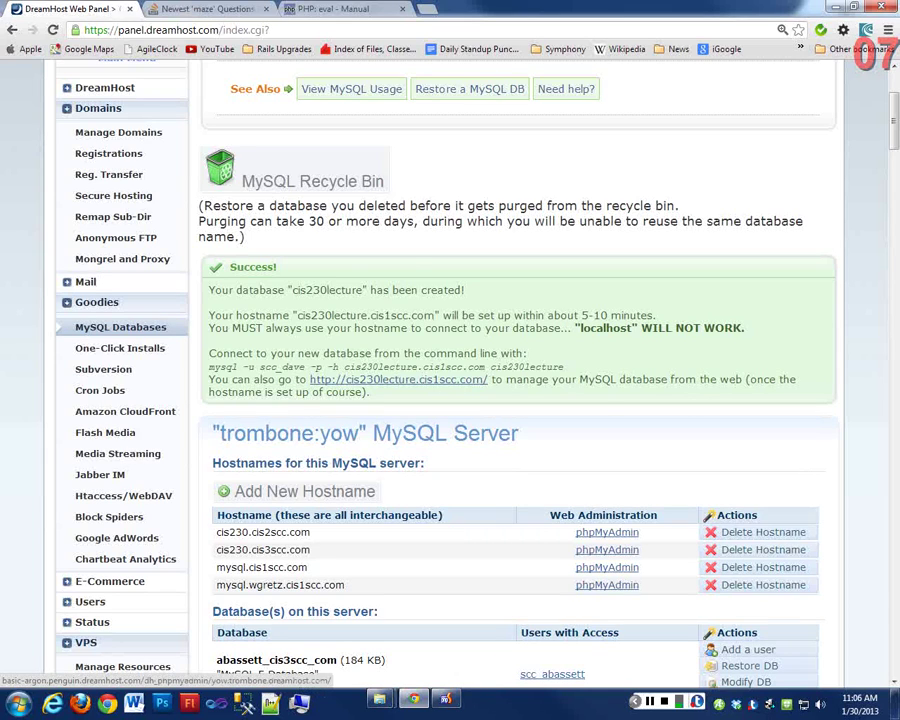
pyautogui.click(607, 532)
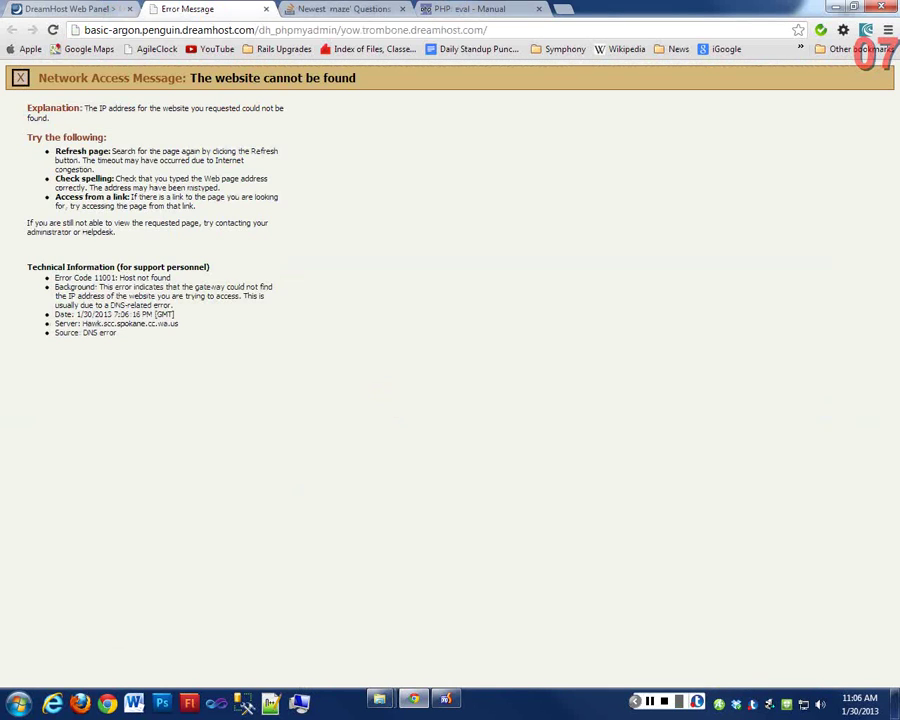
pyautogui.hotkey('ctrl', 'w')
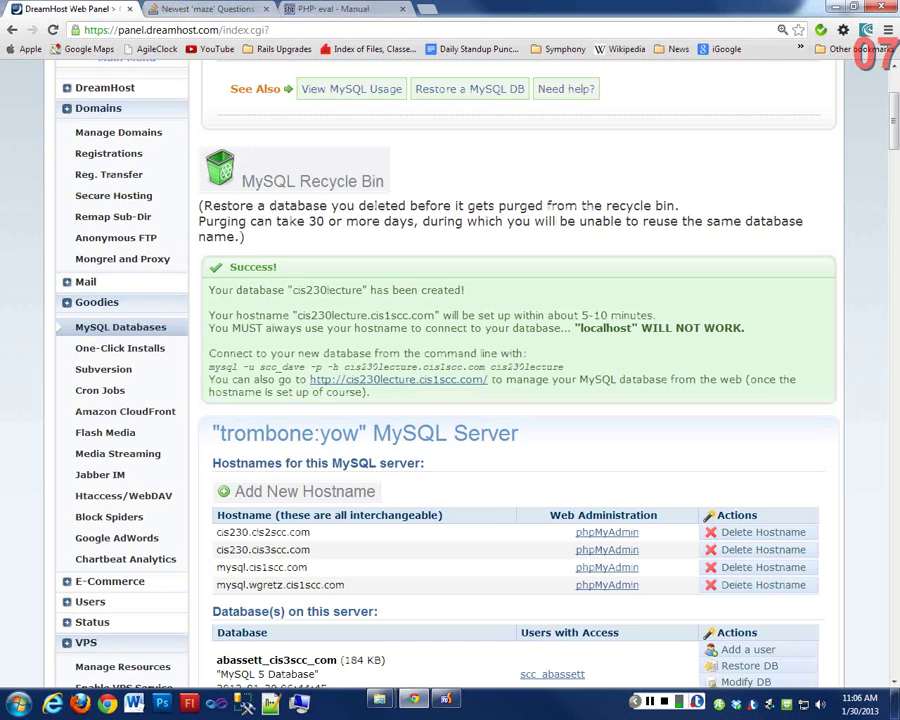
pyautogui.scroll(-3, 450, 356)
pyautogui.scroll(3, 527, 347)
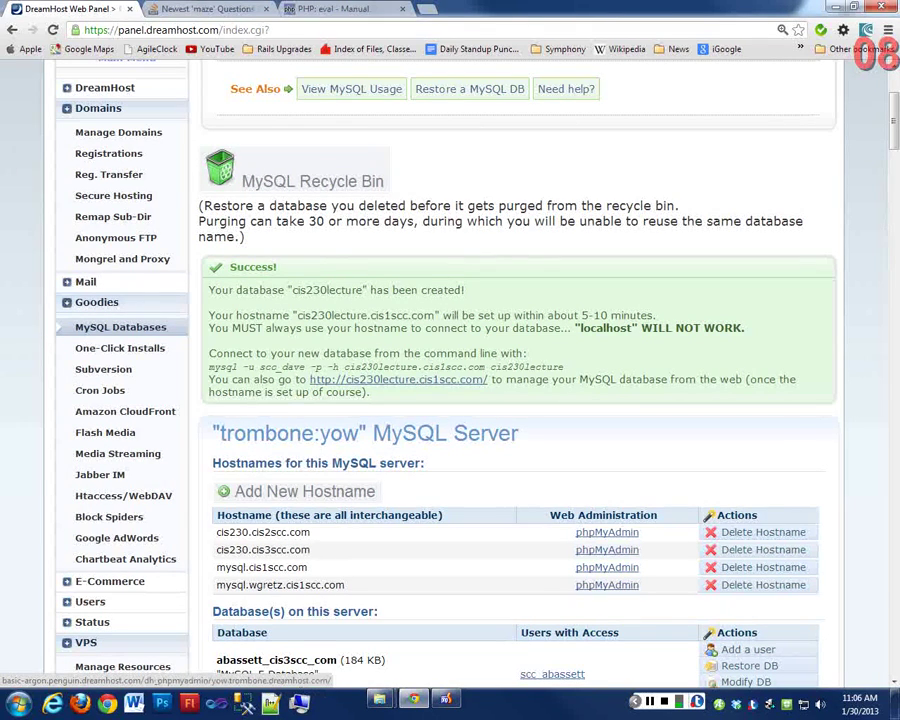
pyautogui.click(607, 532)
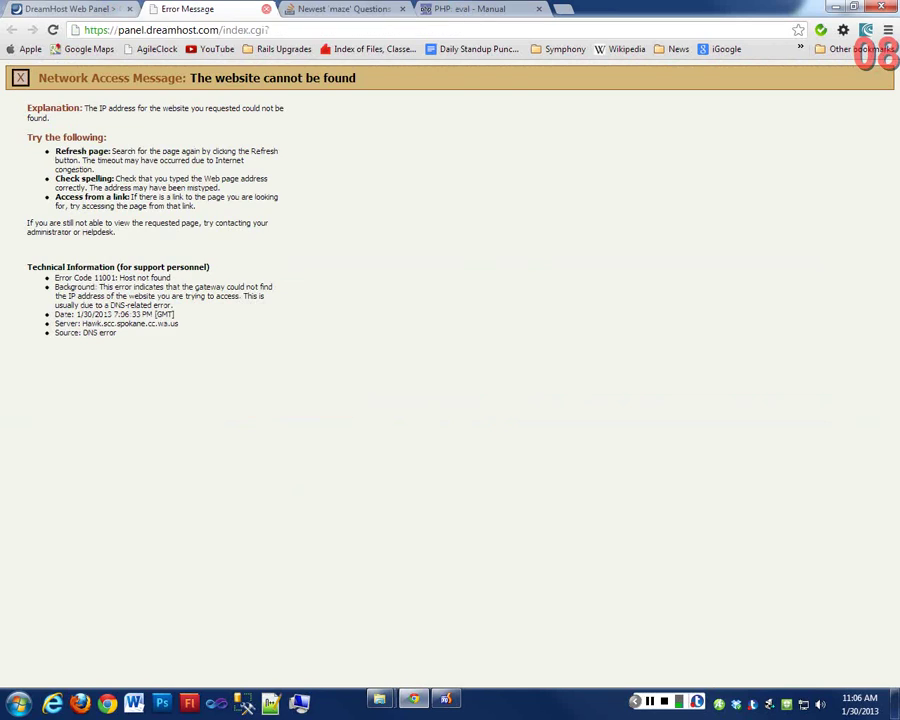
pyautogui.click(266, 8)
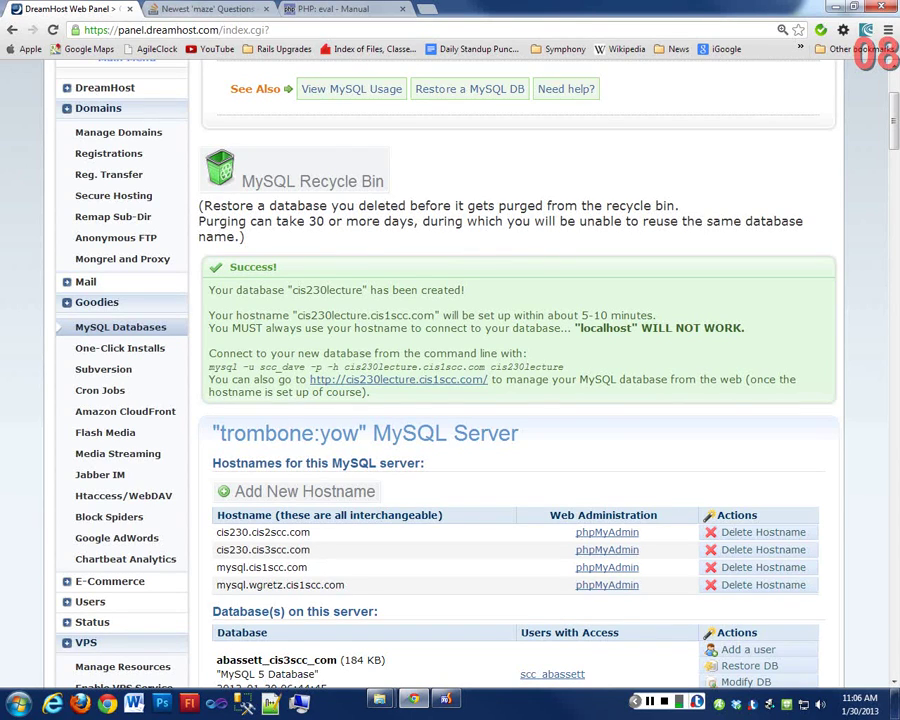
pyautogui.click(607, 532)
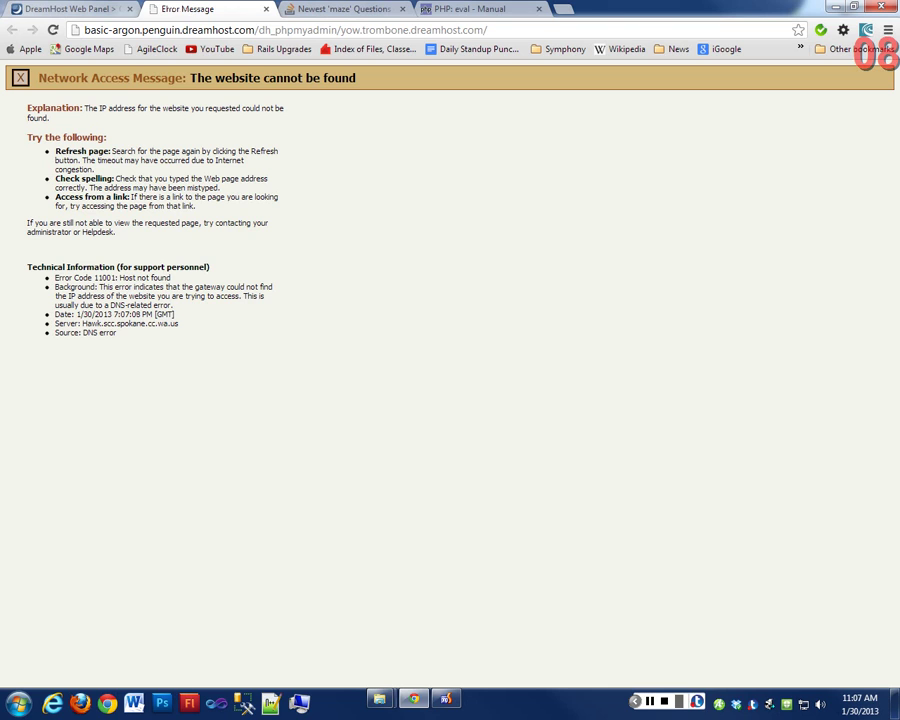
pyautogui.hotkey('ctrl', 'w')
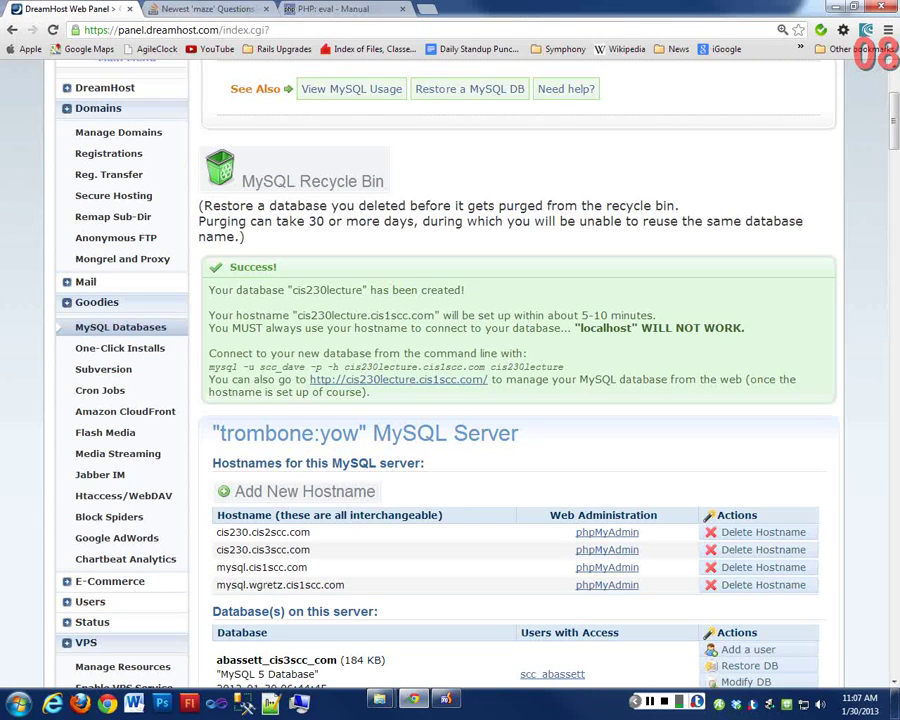